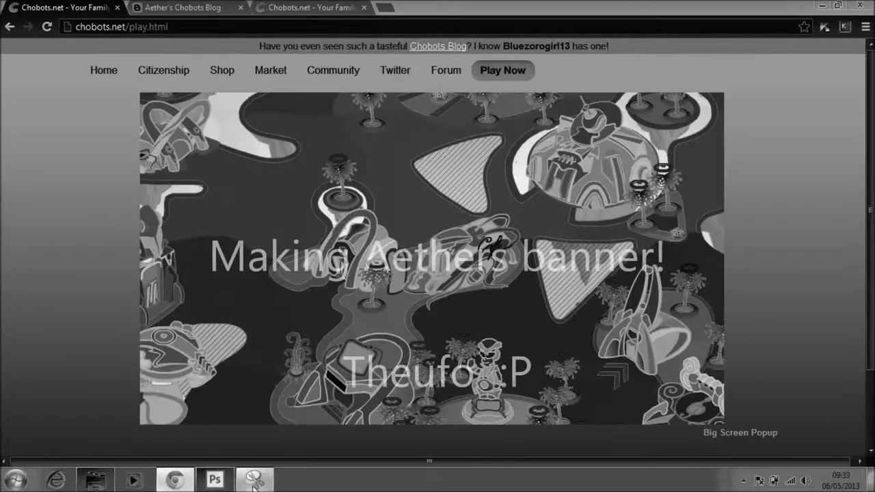
Start a new rectangular snip in Snipping Tool over the Chobots game page
left_click(253, 487)
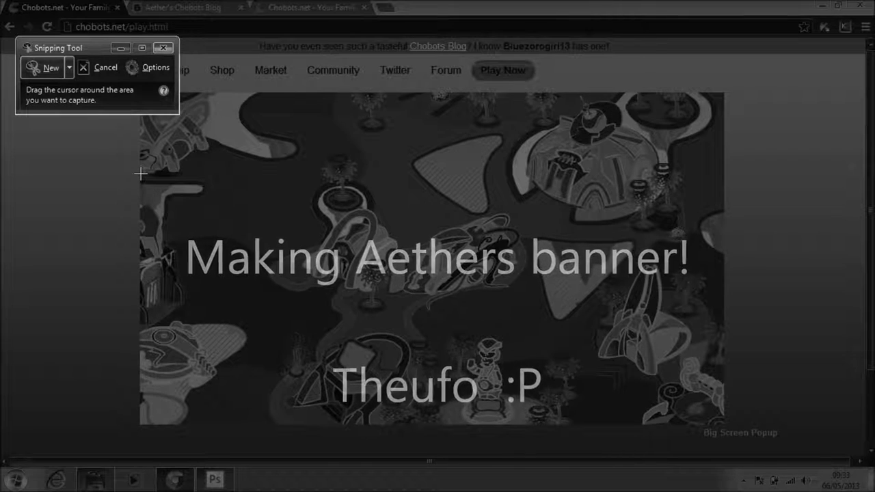
Snip a wide rectangle of the Chobots game map and dismiss the Save As prompt
left_click_drag(140, 173, 724, 424)
key("ctrl+s")
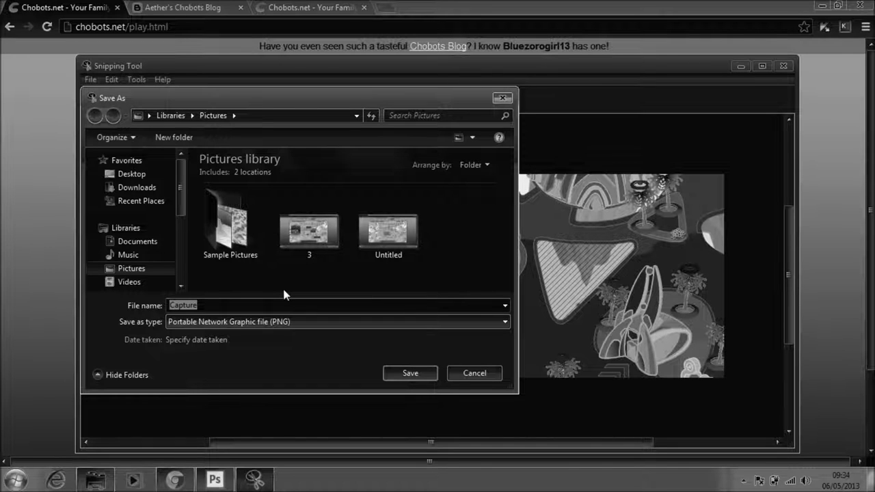
left_click(177, 482)
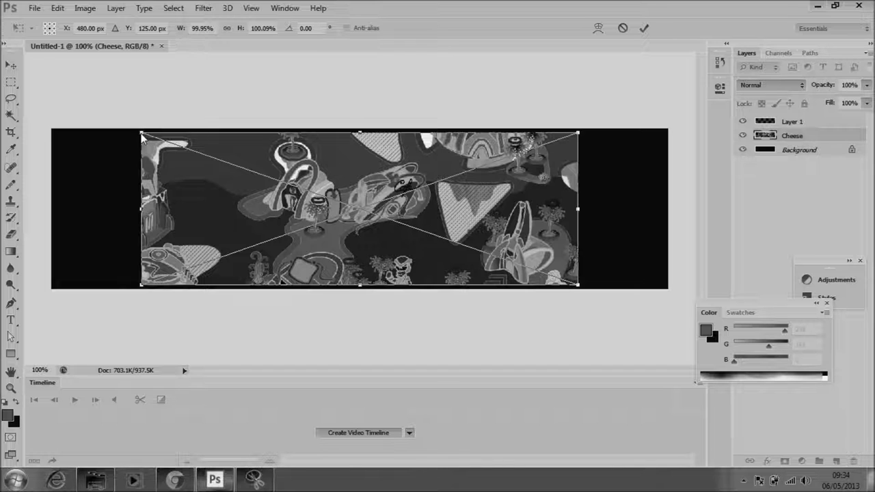
Stretch the pasted map snip sideways so it spans the full banner width
left_click_drag(578, 209, 671, 228)
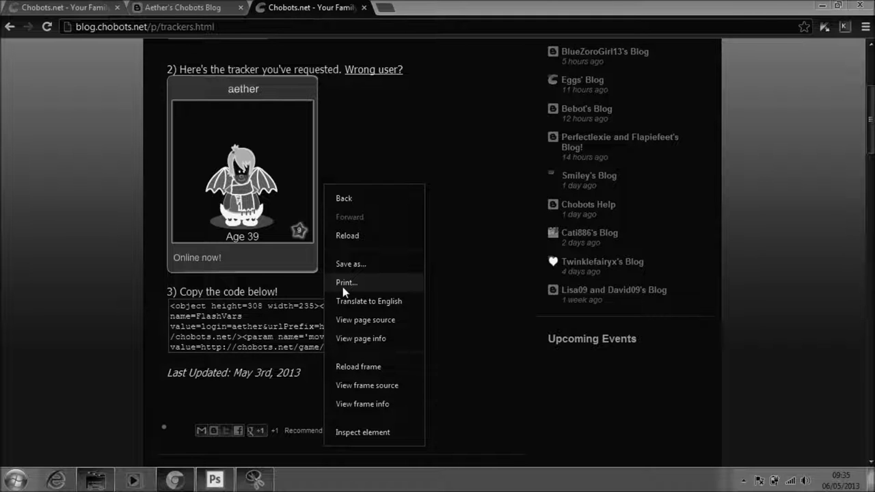
Zoom the tracker page in twice and snip the enlarged winged character's avatar
key("ctrl+plus")
key("ctrl+plus")
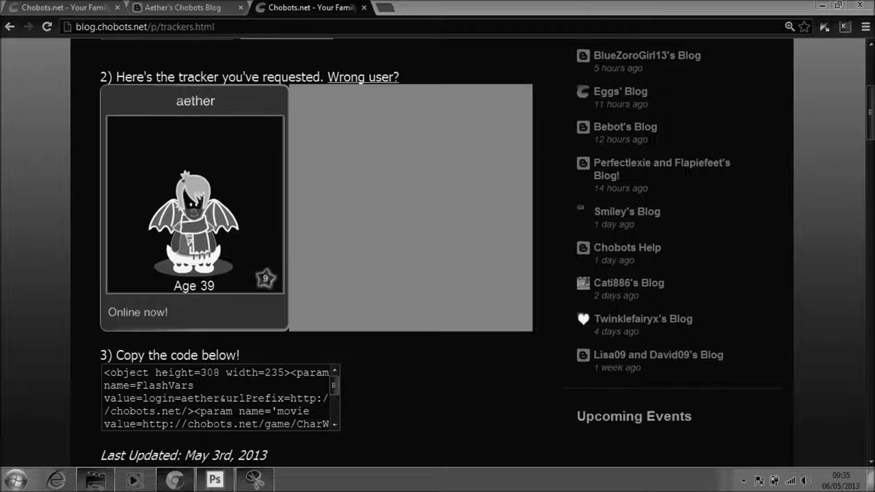
key("ctrl+plus")
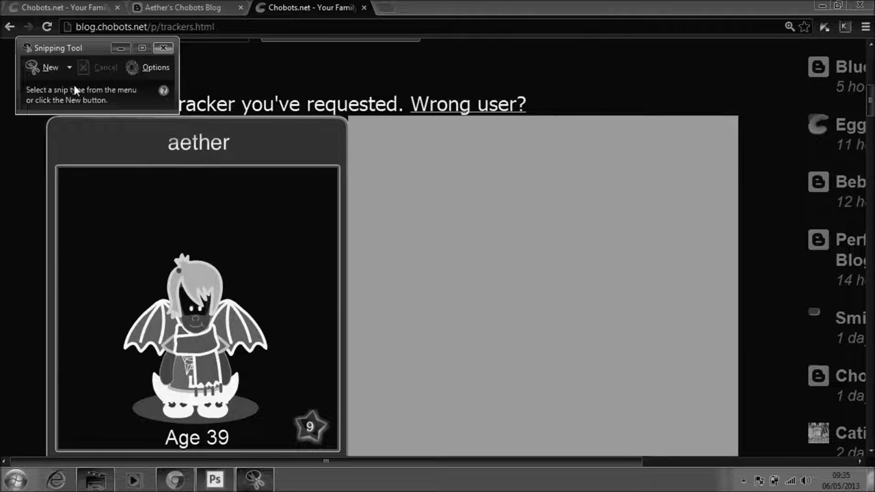
left_click(260, 432)
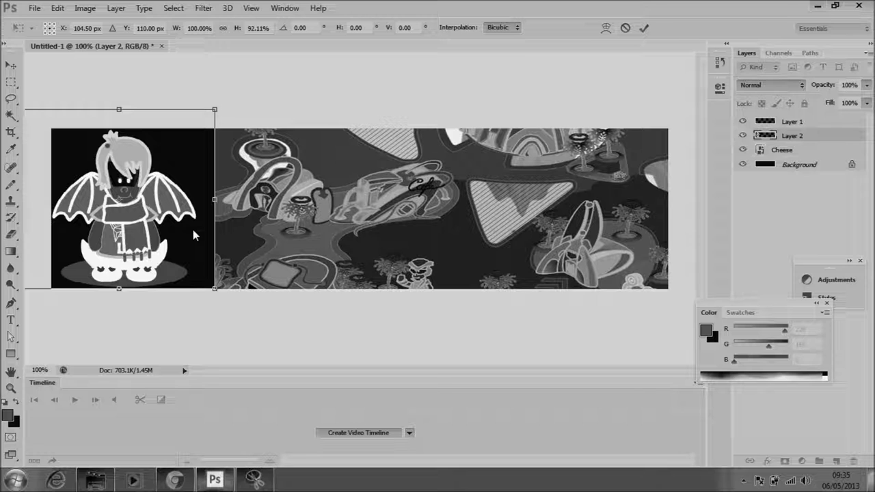
Commit the winged character's transform at the left edge with Magic Wand ready for backdrop removal
key("w")
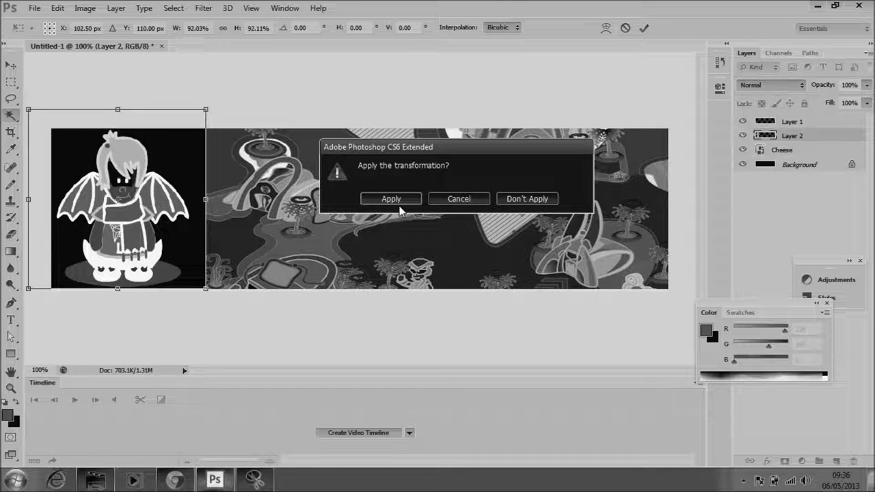
left_click(398, 201)
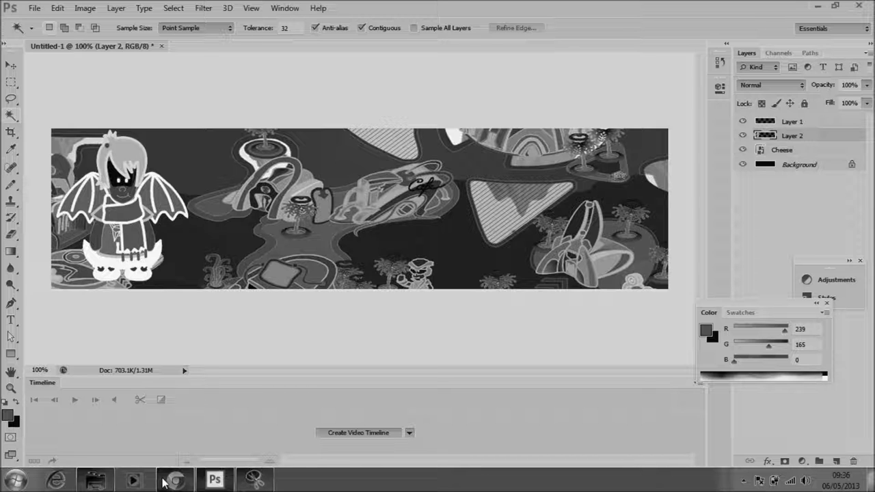
left_click(172, 480)
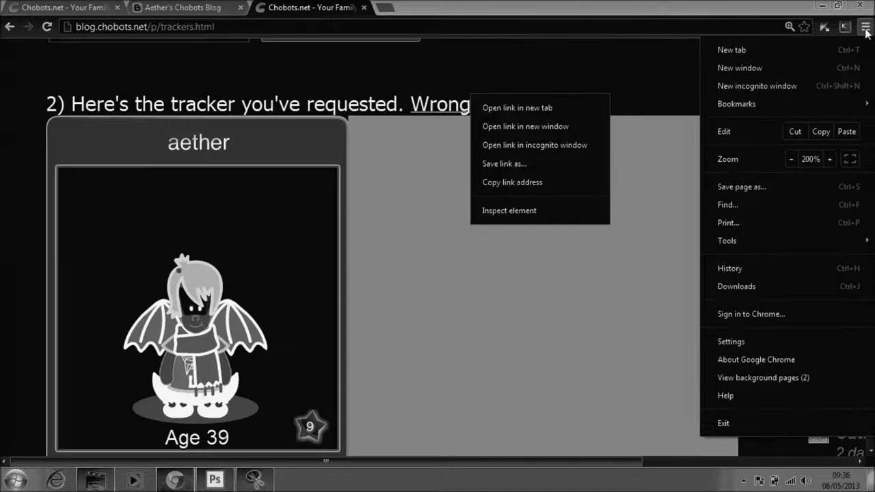
Reset the page zoom and load the tracker for a second player's username
left_click(792, 159)
left_click(792, 159)
left_click(791, 159)
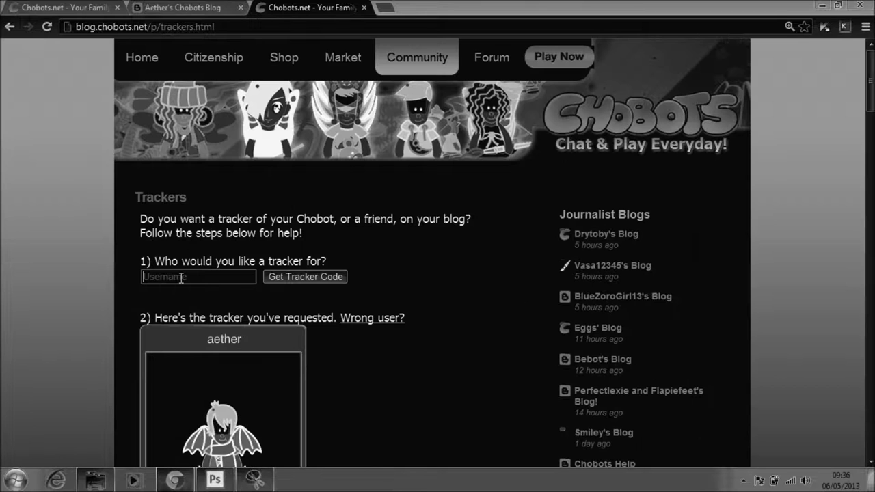
type("ssflowertree")
key("Return")
scroll(303, 324, "down", 1)
scroll(303, 324, "down", 2)
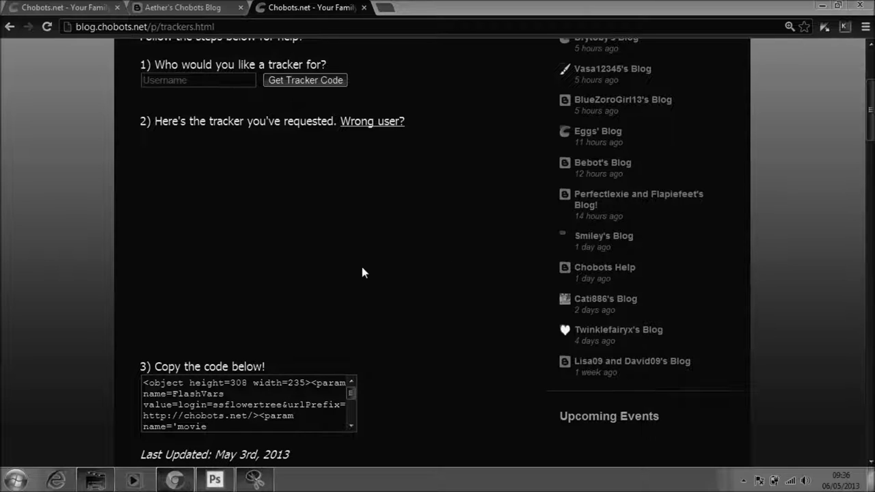
scroll(362, 272, "up", 1)
left_click(197, 128)
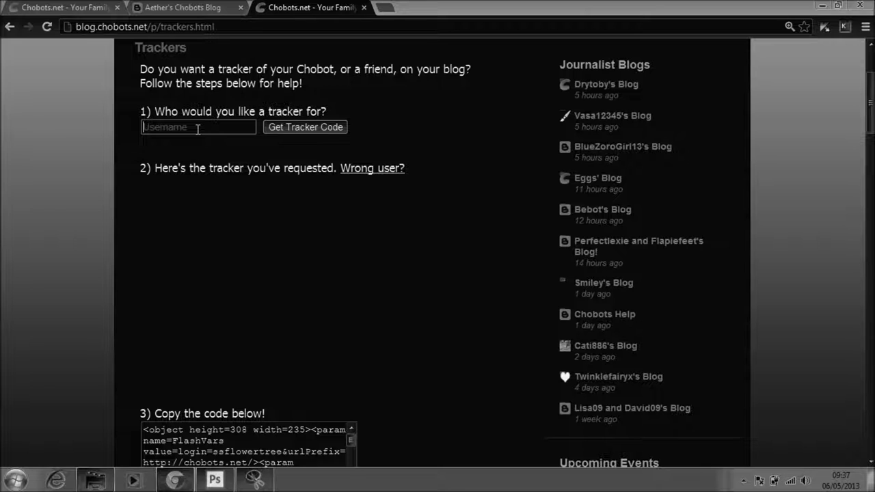
type("ssflowe")
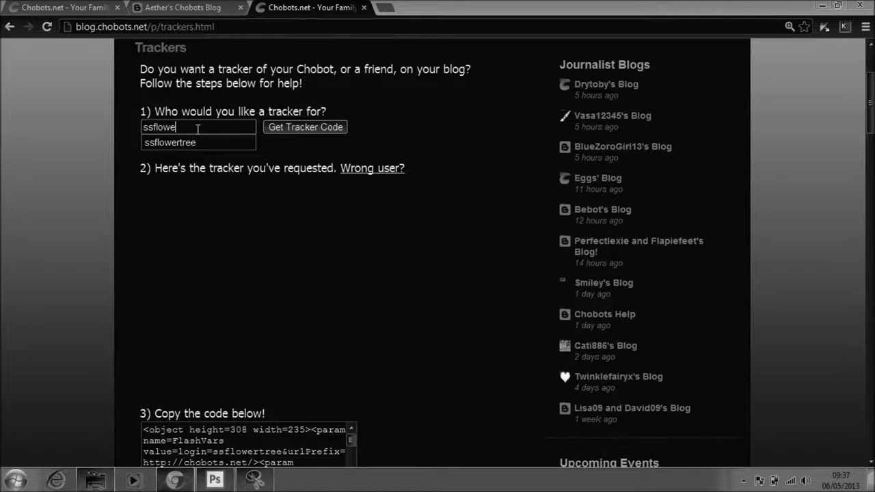
left_click(185, 142)
left_click(286, 130)
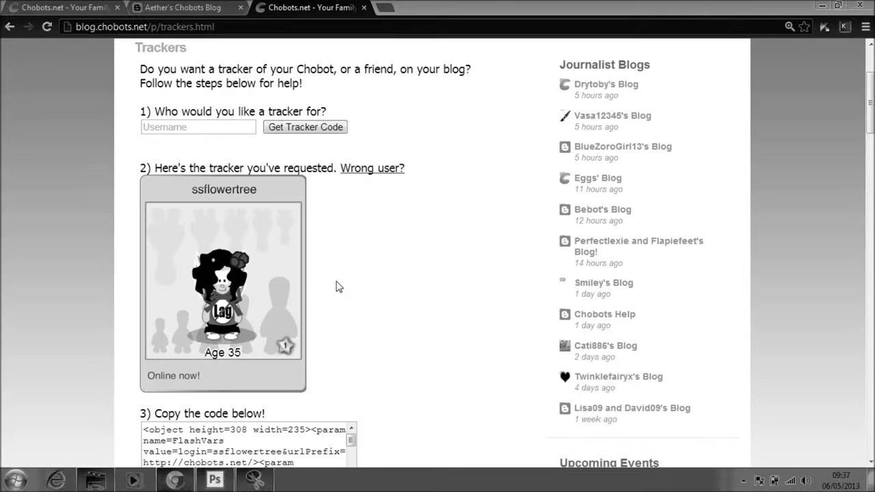
Zoom the tracker to 150%, snip the second avatar and paste it into Photoshop
key("ctrl+plus")
key("ctrl+plus")
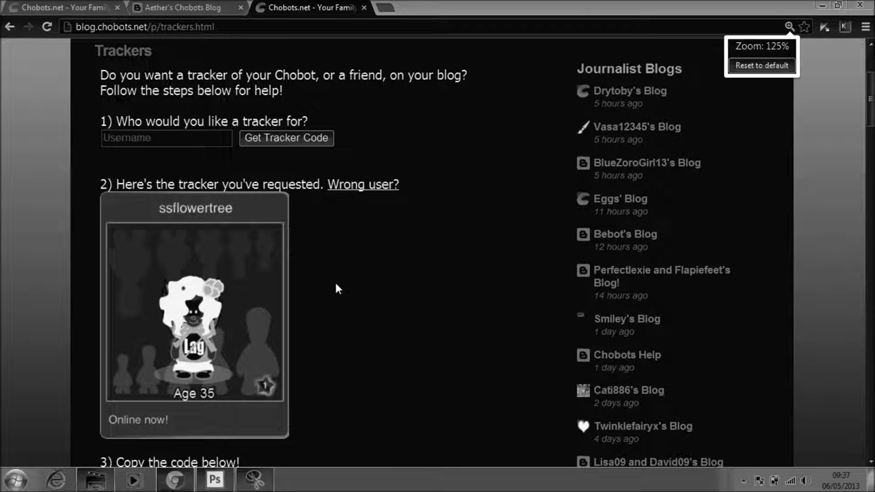
left_click(865, 27)
left_click(830, 158)
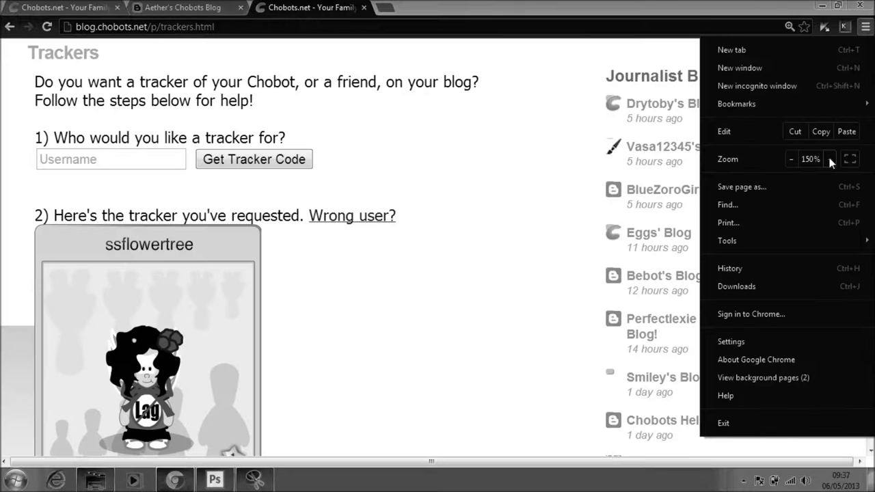
left_click(830, 158)
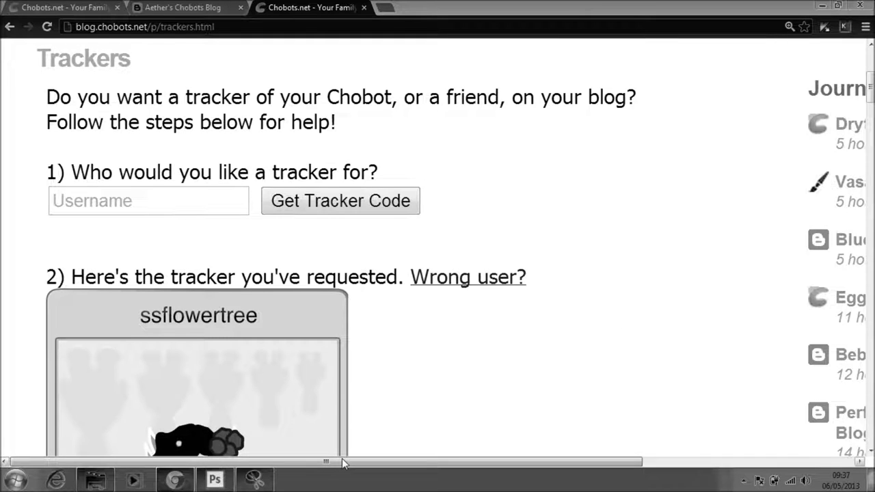
scroll(342, 458, "down", 3)
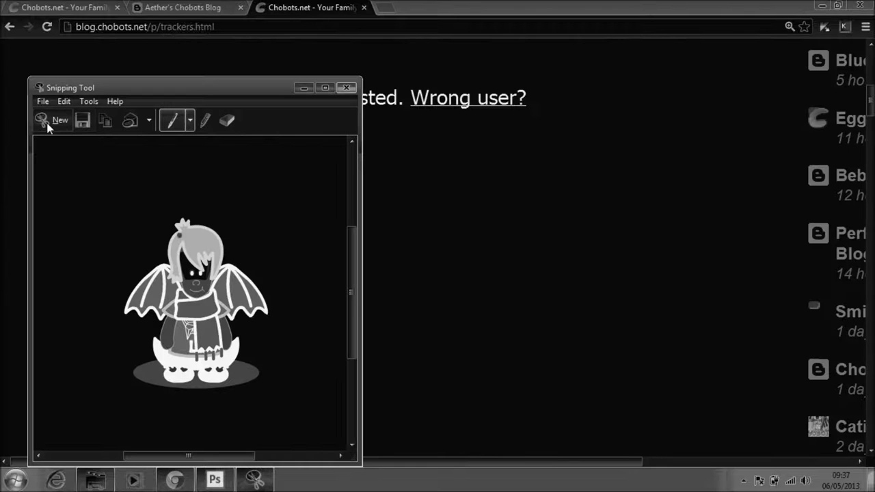
left_click(48, 125)
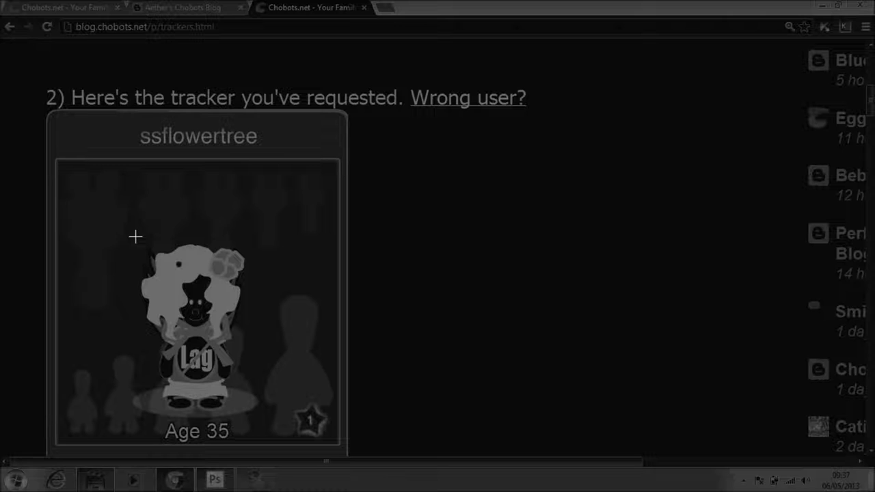
left_click_drag(135, 236, 253, 422)
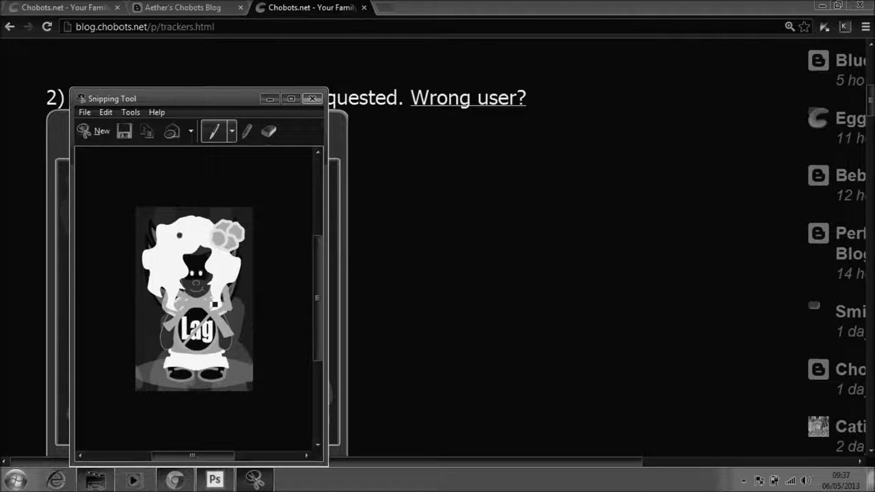
left_click(214, 482)
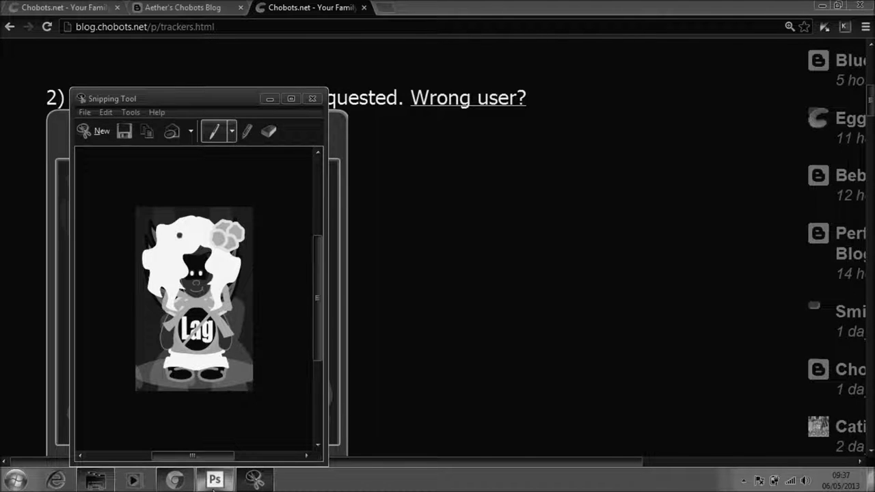
key("ctrl+v")
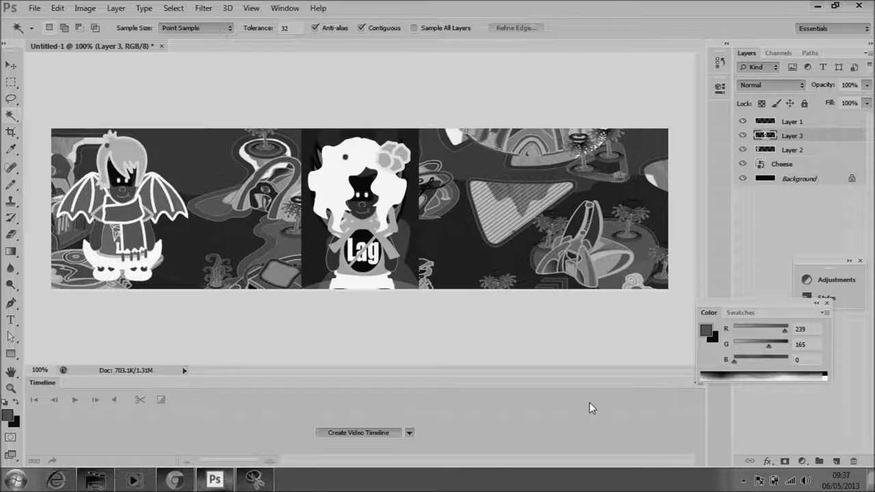
Magic Wand-delete the dark patches beside, above and below the second avatar, then deselect
left_click(311, 205)
key("Delete")
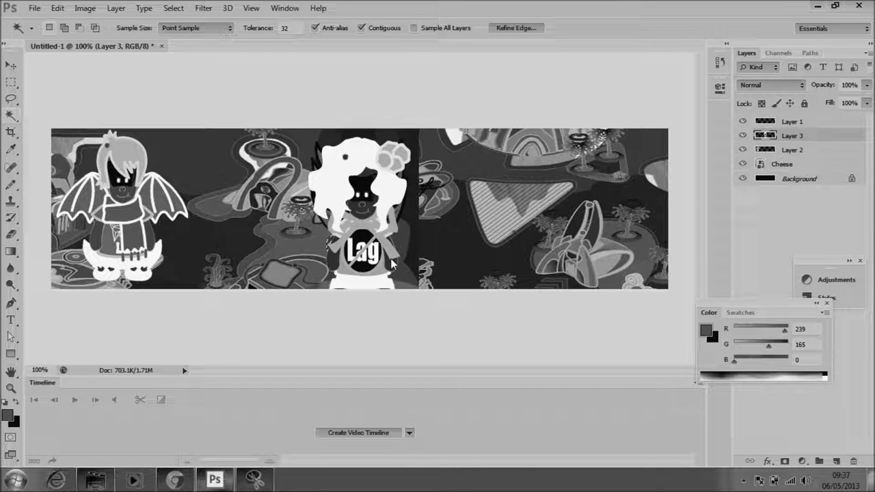
left_click(407, 271)
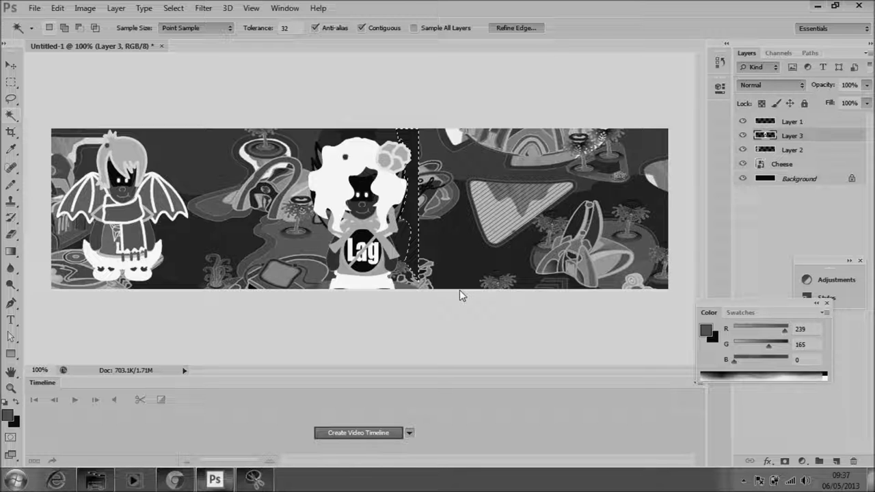
key("Delete")
left_click(380, 155)
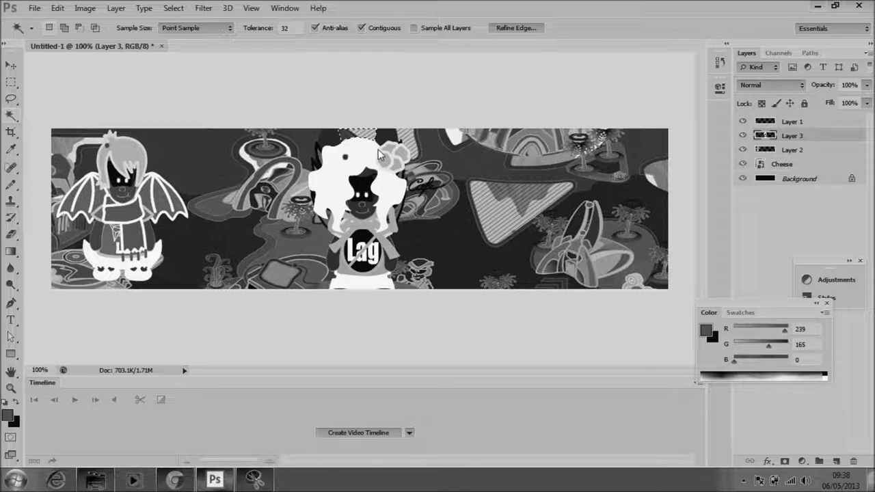
left_click(404, 153)
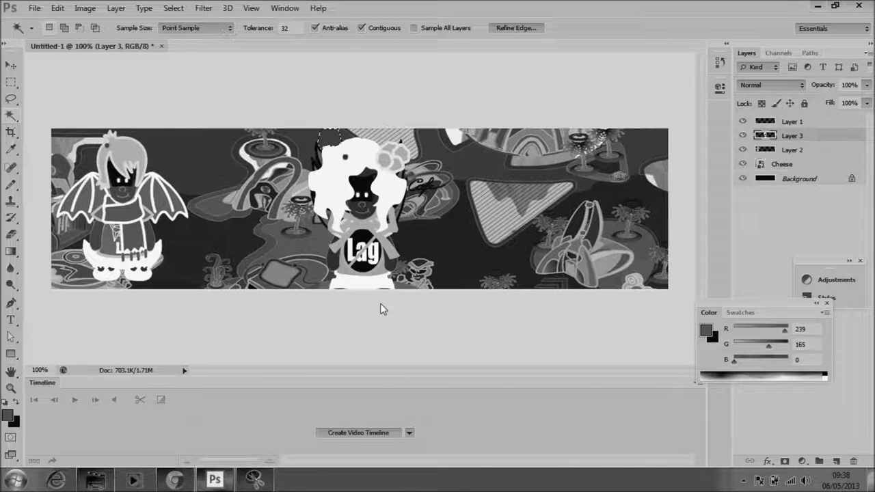
left_click(333, 280)
key("ctrl+d")
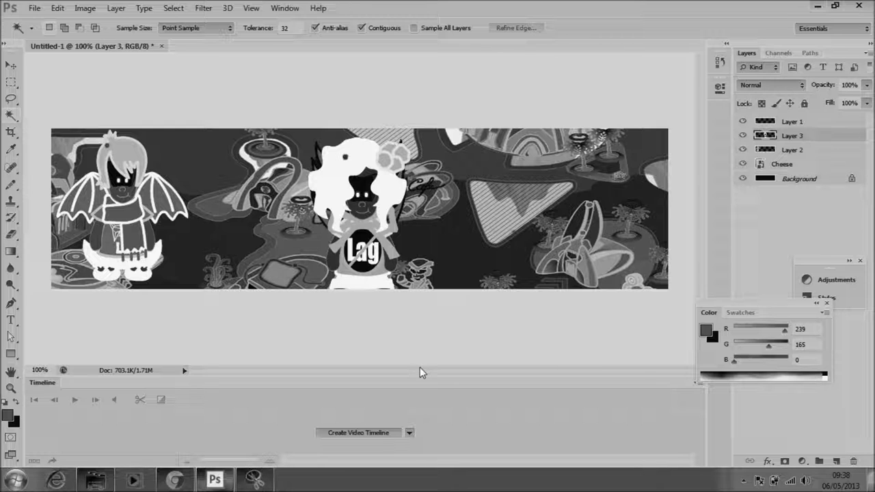
Free Transform Layer 3 to the banner's right edge, slightly shorter, and apply it
key("ctrl+t")
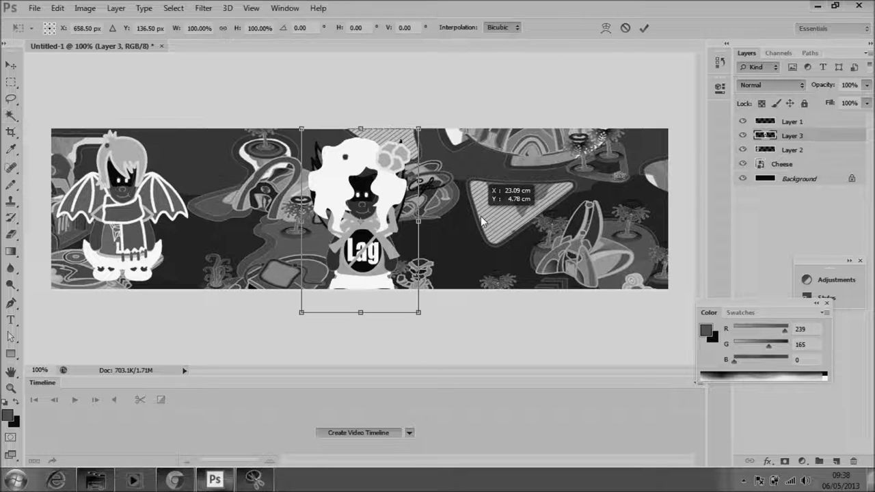
left_click_drag(482, 220, 143, 199)
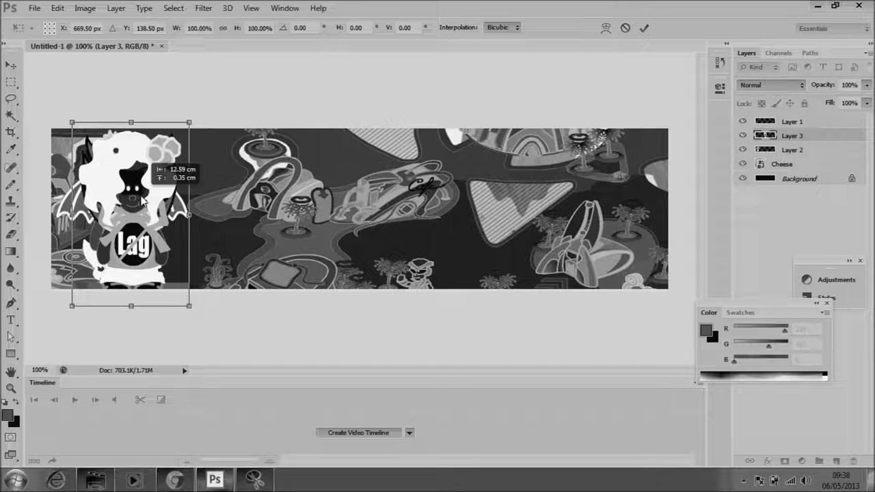
left_click_drag(143, 198, 632, 199)
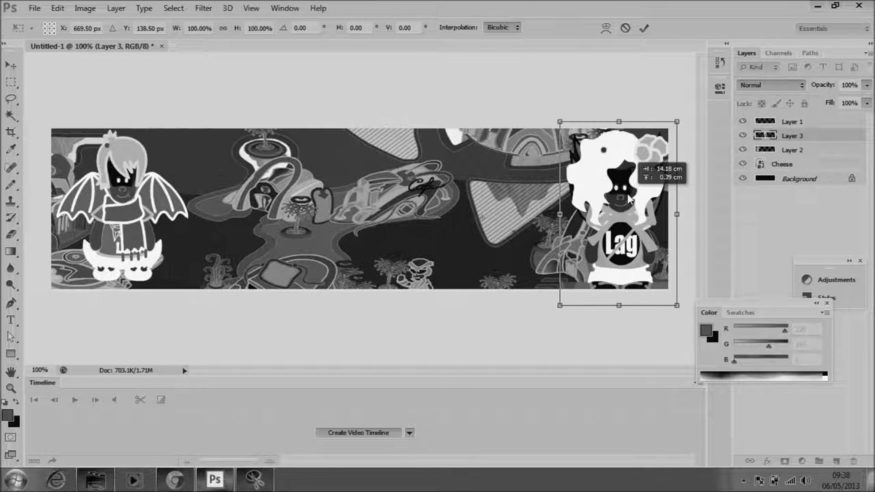
left_click_drag(619, 314, 617, 293)
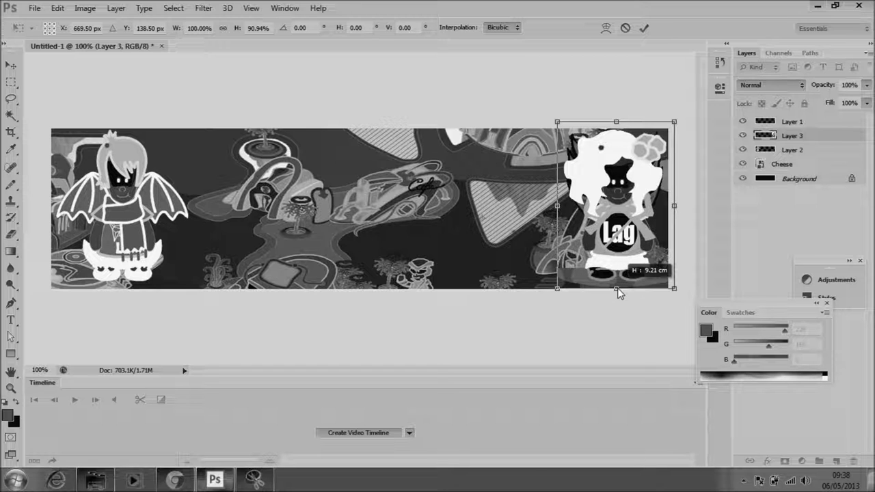
left_click(12, 116)
left_click(391, 198)
left_click(589, 288)
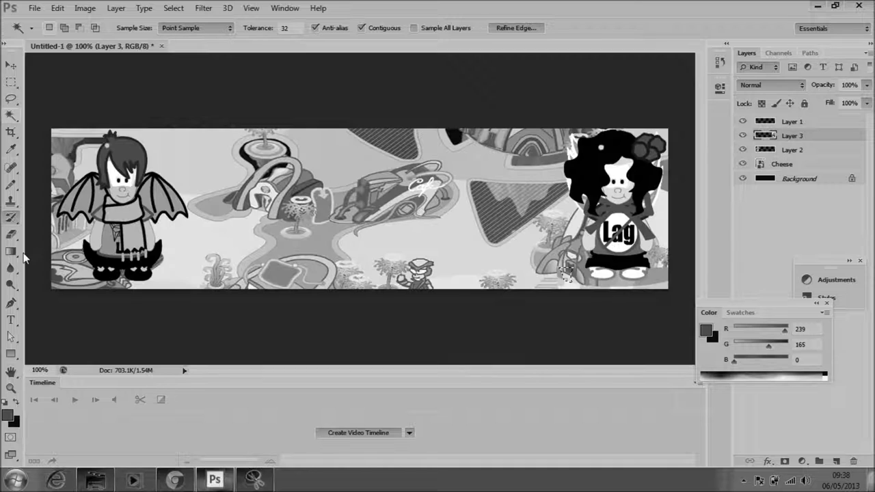
Try Eraser and Magic Wand near the character's shoe, then show Aether's Chobots Blog in Chrome
left_click(11, 234)
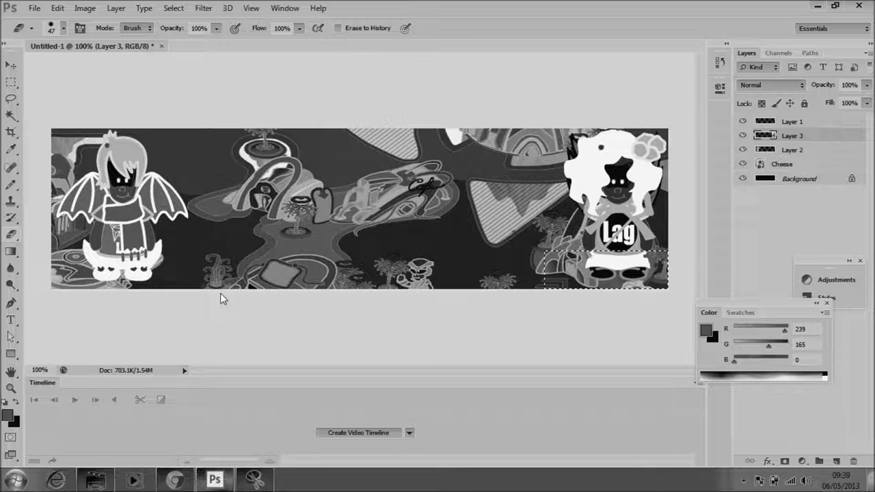
key("w")
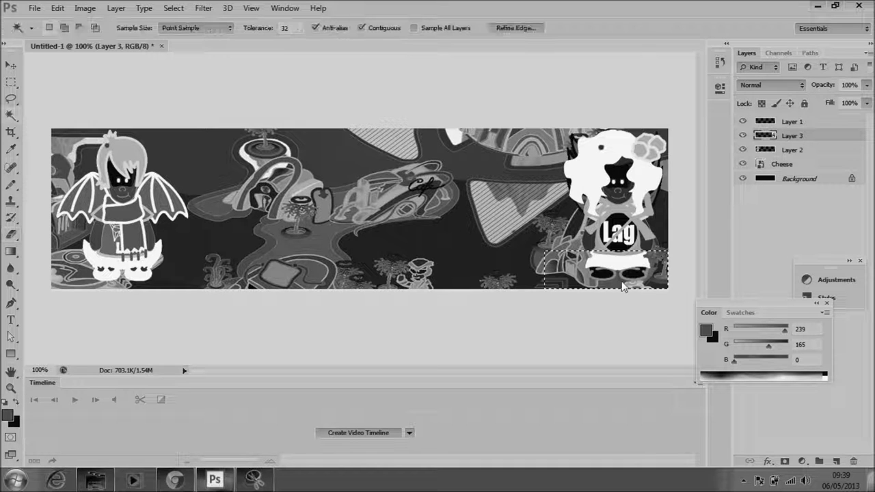
left_click(623, 285)
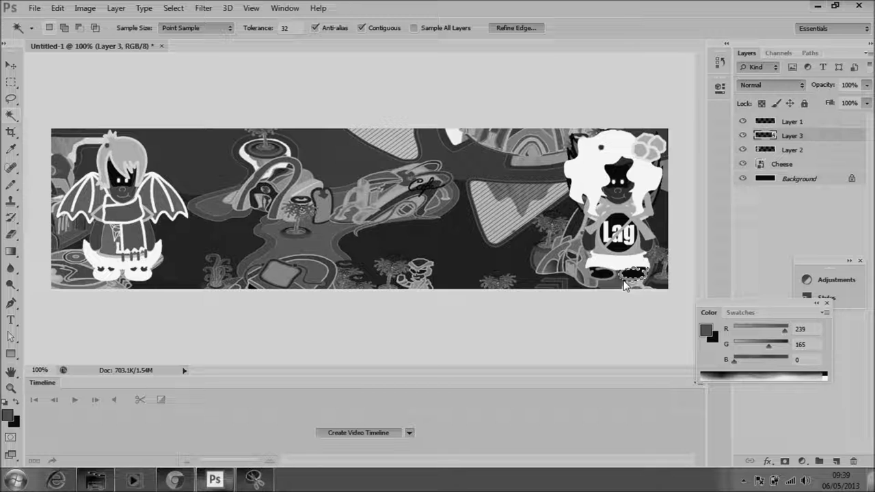
key("ctrl+d")
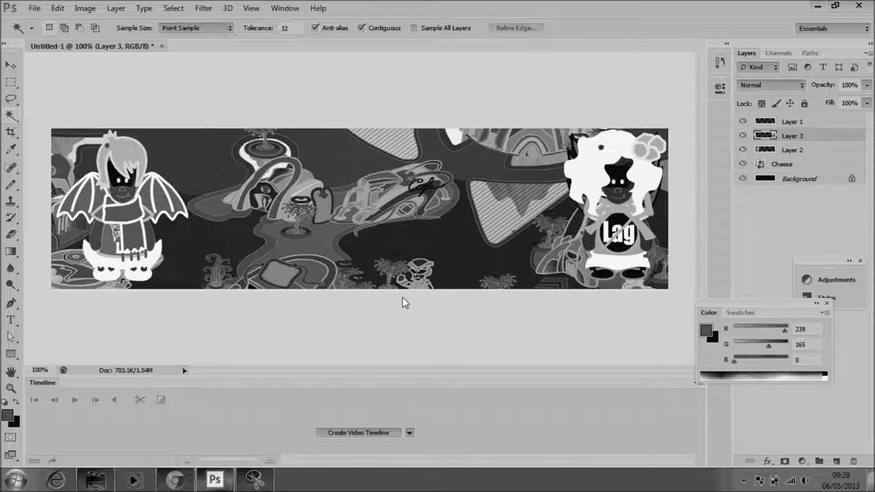
key("alt+Tab")
left_click(184, 5)
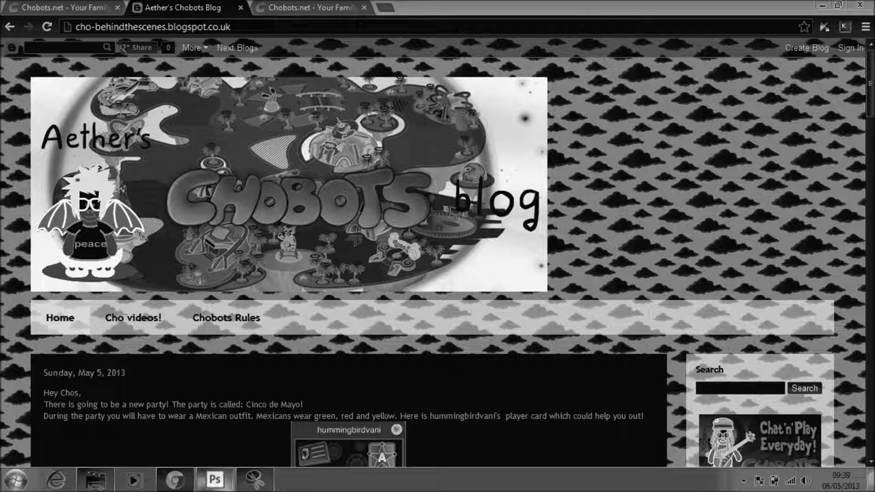
Open chobots.net/play.html, start the game and snip the big CHOBOTS logo
left_click(77, 6)
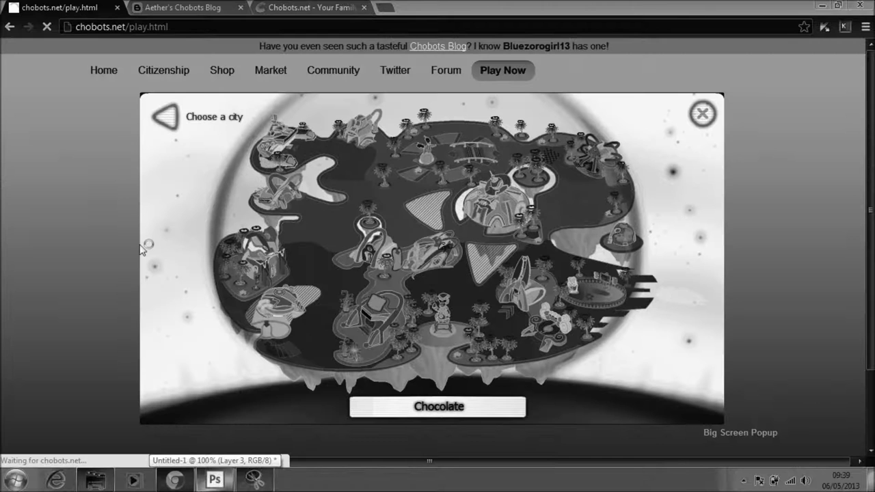
left_click(274, 286)
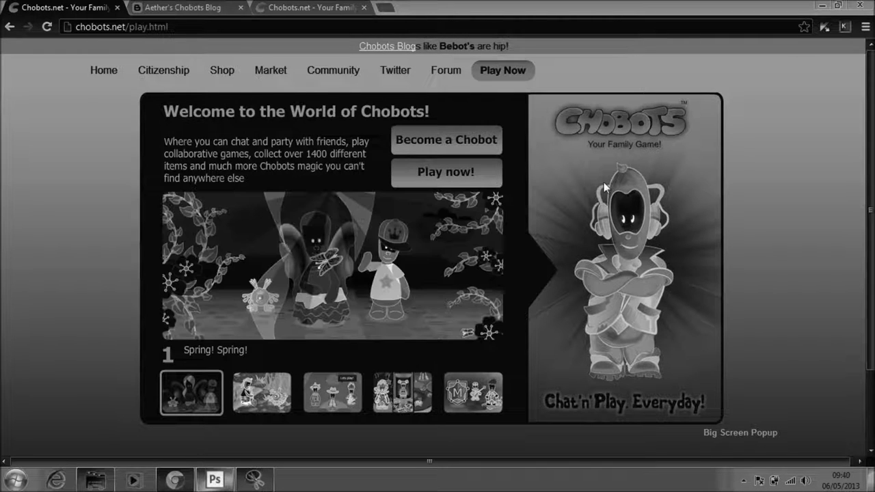
left_click(604, 182)
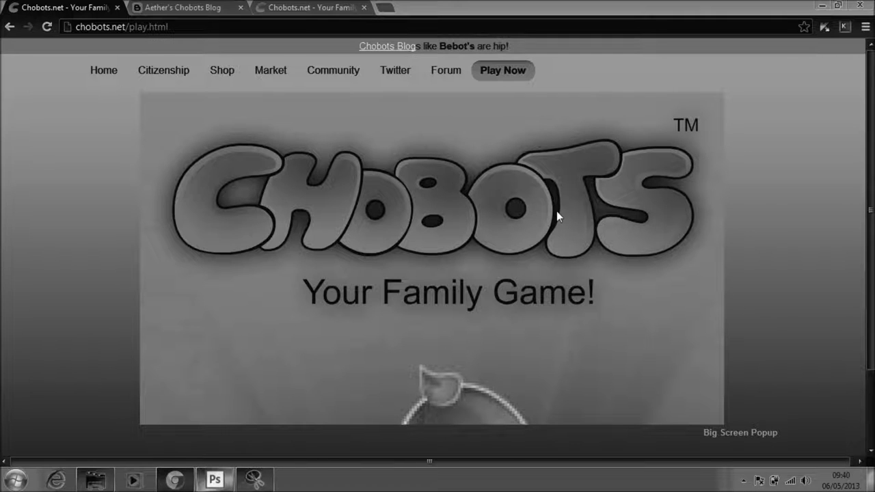
key("alt+Tab")
left_click(96, 130)
left_click_drag(162, 121, 719, 304)
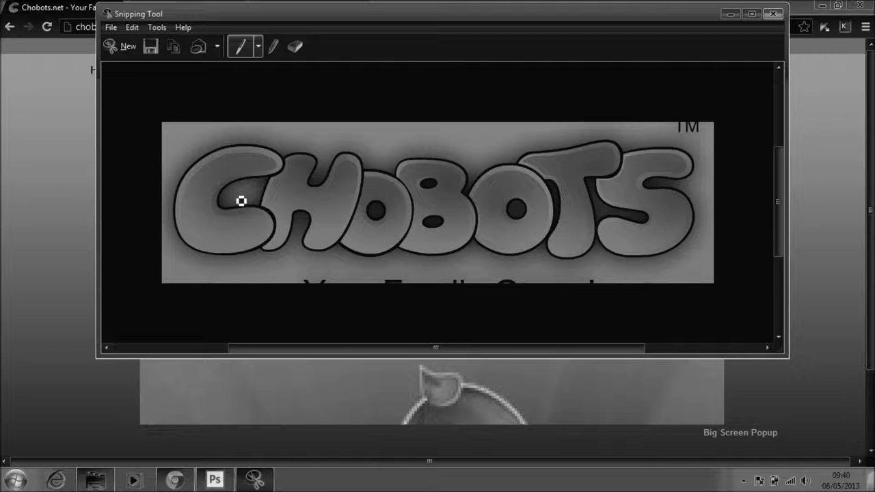
left_click(223, 484)
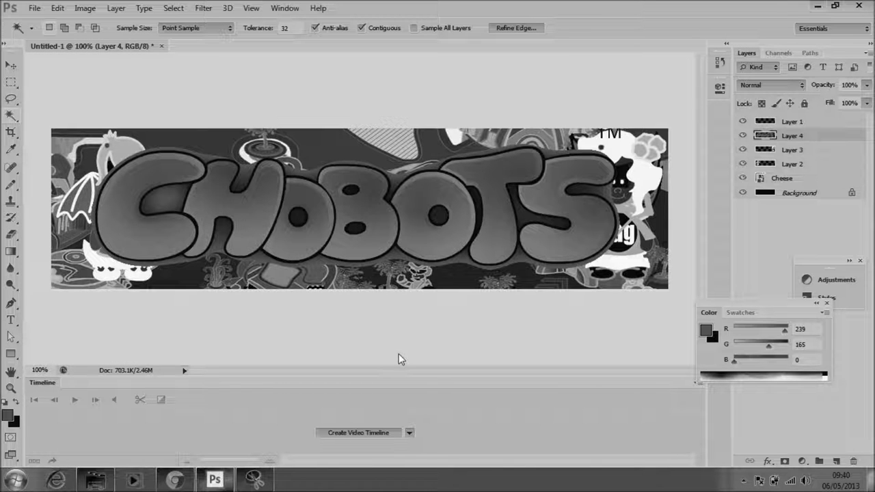
Delete the dark background around the CHOBOTS lettering and inside the C, then deselect
left_click(299, 280)
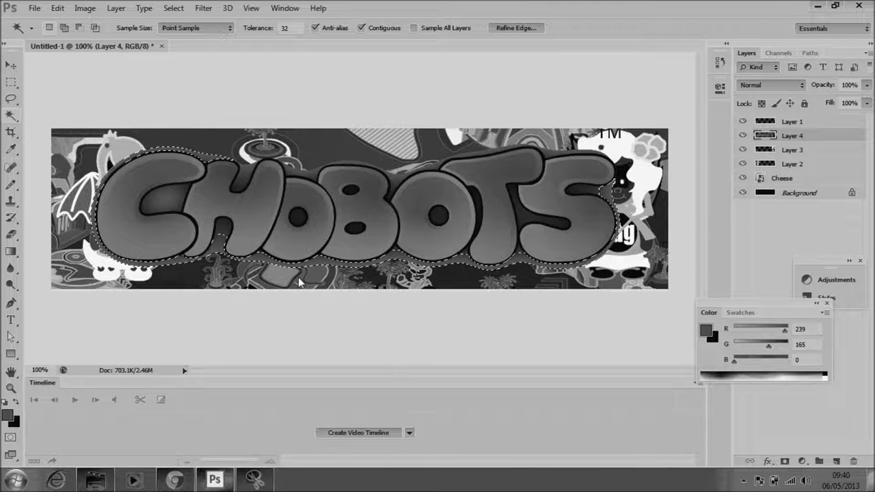
left_click(425, 201)
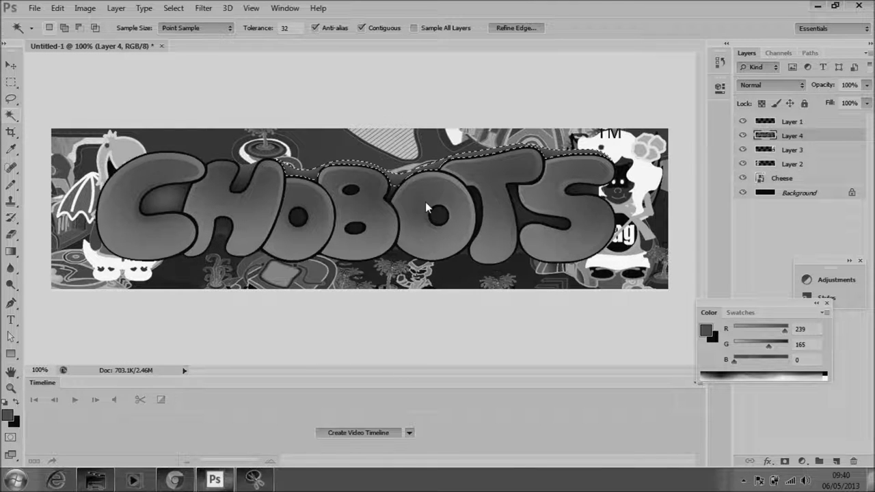
left_click(341, 230)
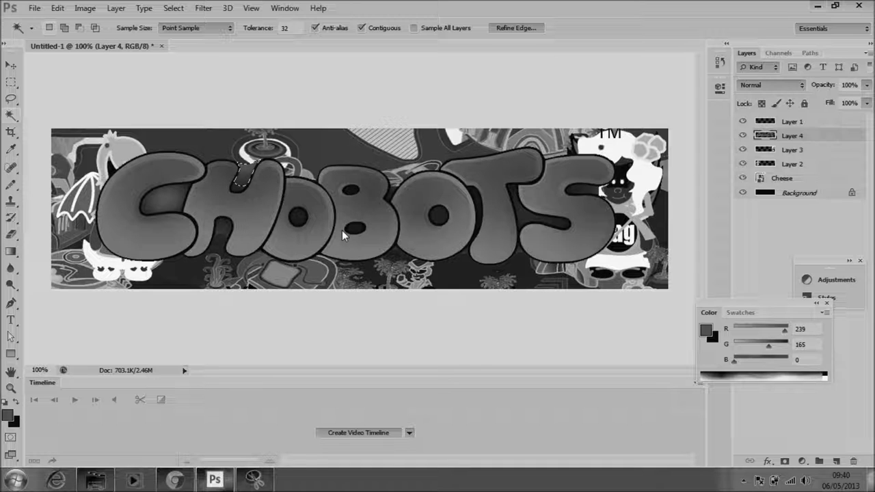
left_click(281, 266)
key("Delete")
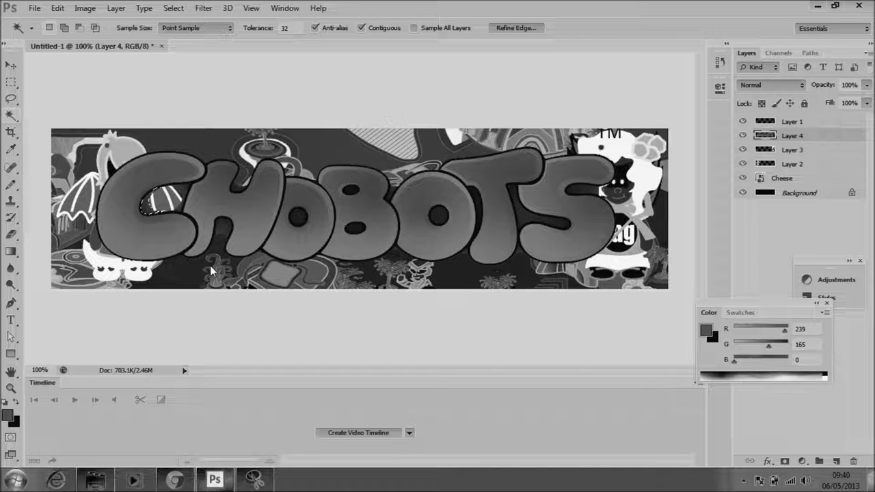
key("ctrl+d")
Delete the dark areas inside the O, between T and S, and above the S
left_click(179, 208)
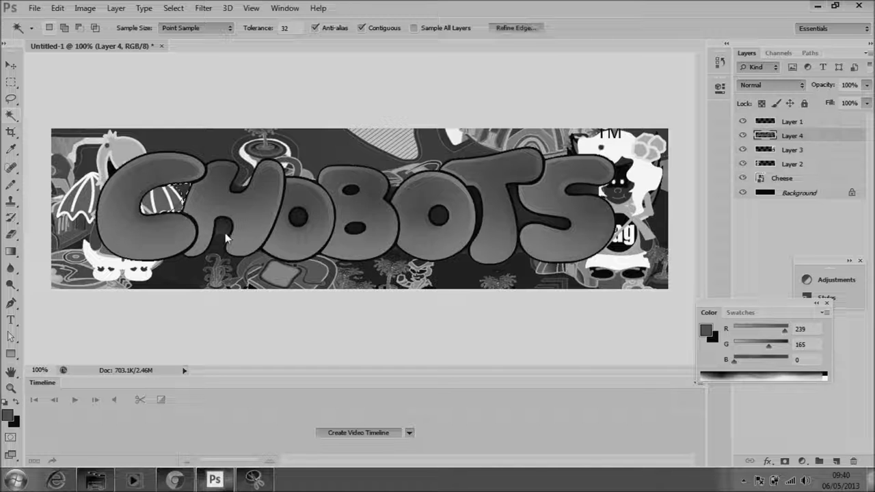
left_click(438, 216)
left_click(544, 217)
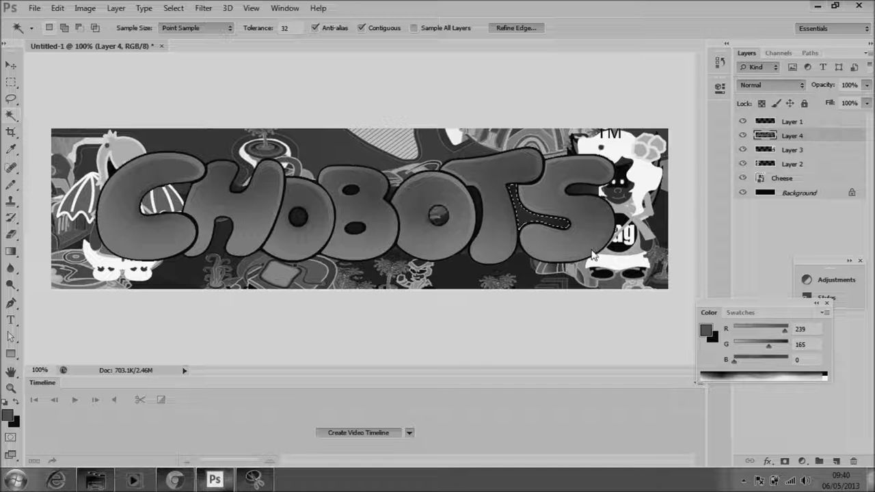
key("Delete")
left_click(581, 189)
key("Delete")
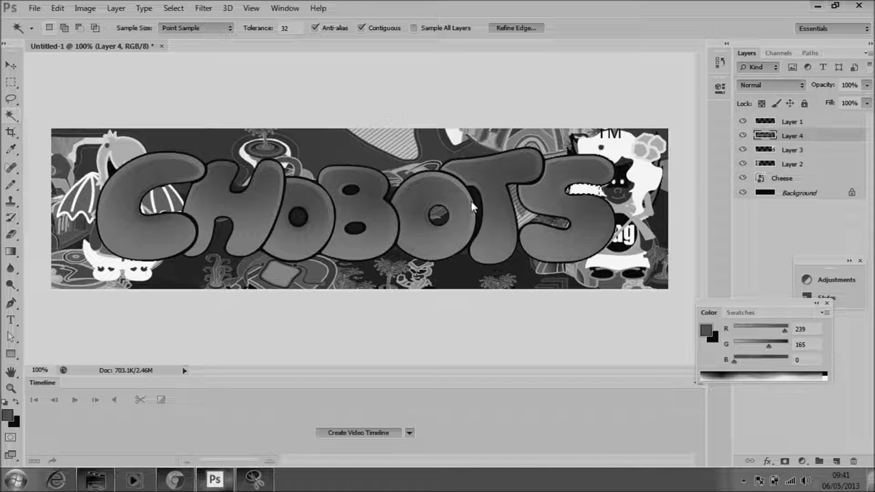
left_click(472, 201)
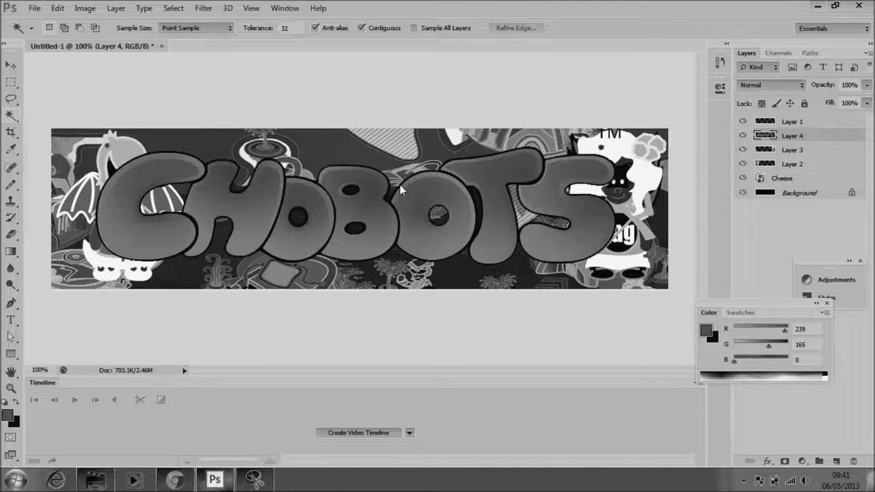
key("ctrl+d")
Delete the dark holes in the B and the O, then deselect
left_click(357, 229)
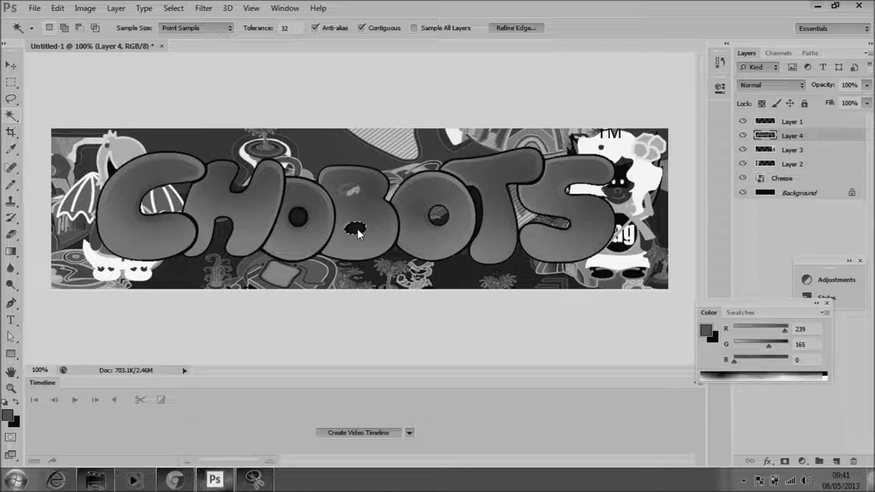
key("Delete")
left_click(302, 220)
key("Delete")
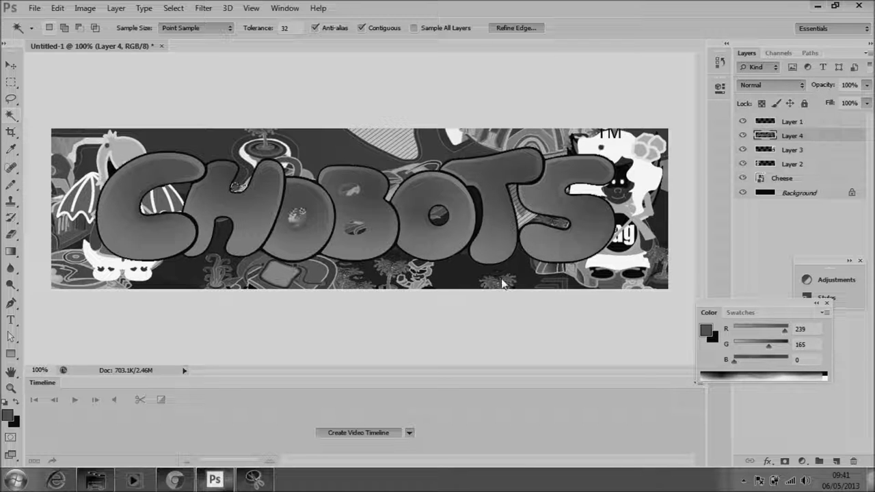
key("ctrl+d")
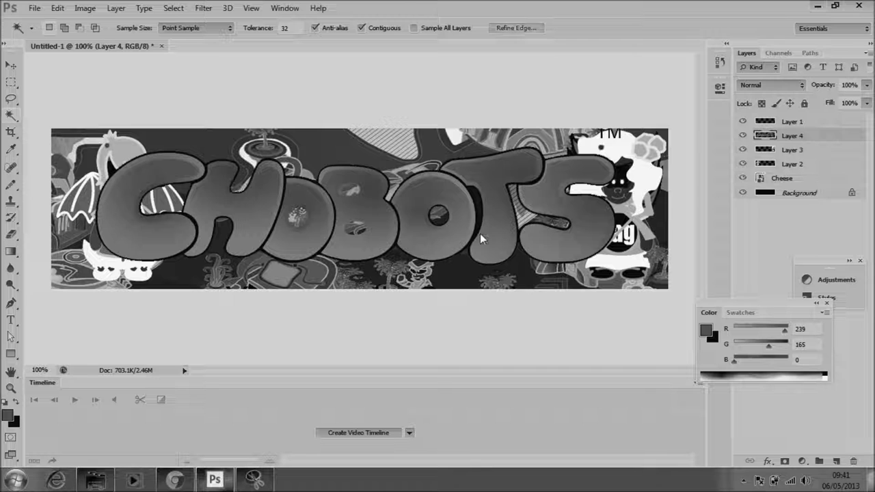
Scale the CHOBOTS logo on Layer 4 to about 47%, centre it between the two characters, and apply the transform
key("v")
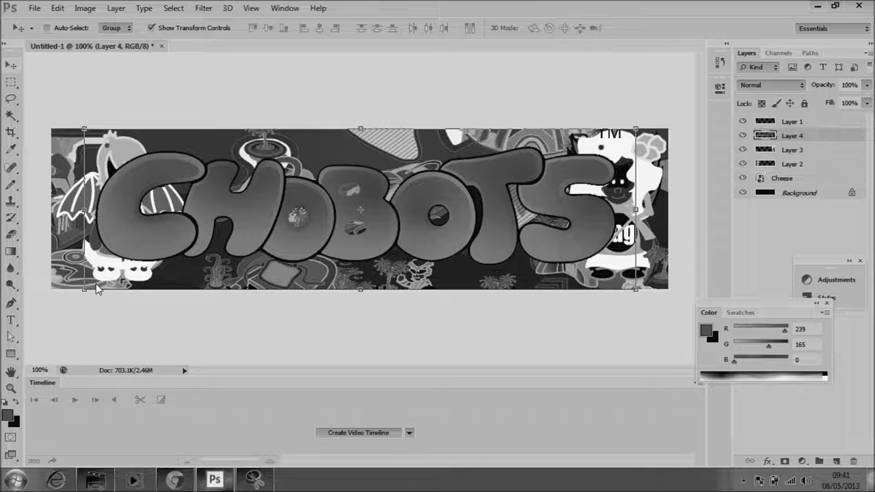
left_click_drag(96, 289, 329, 211)
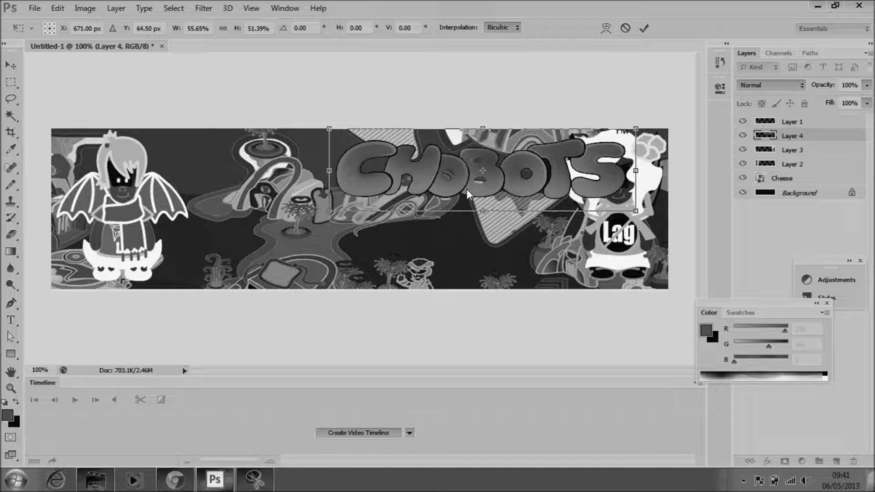
left_click_drag(468, 195, 346, 230)
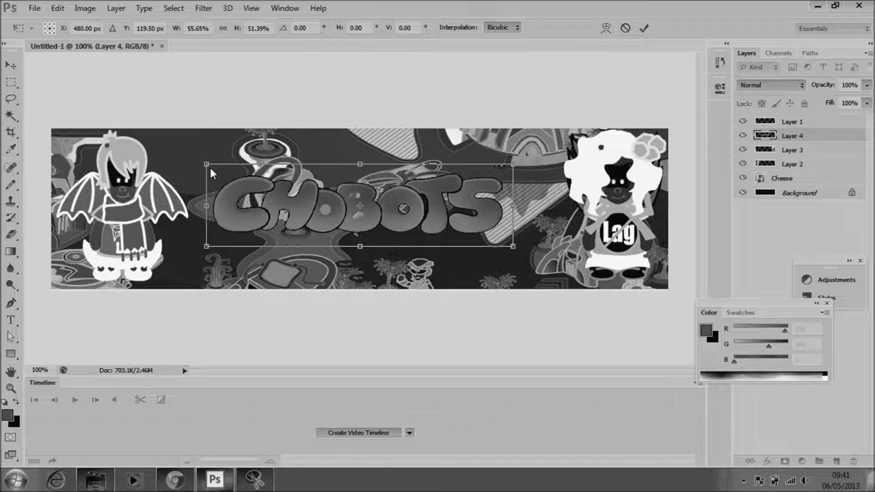
left_click_drag(211, 174, 257, 183)
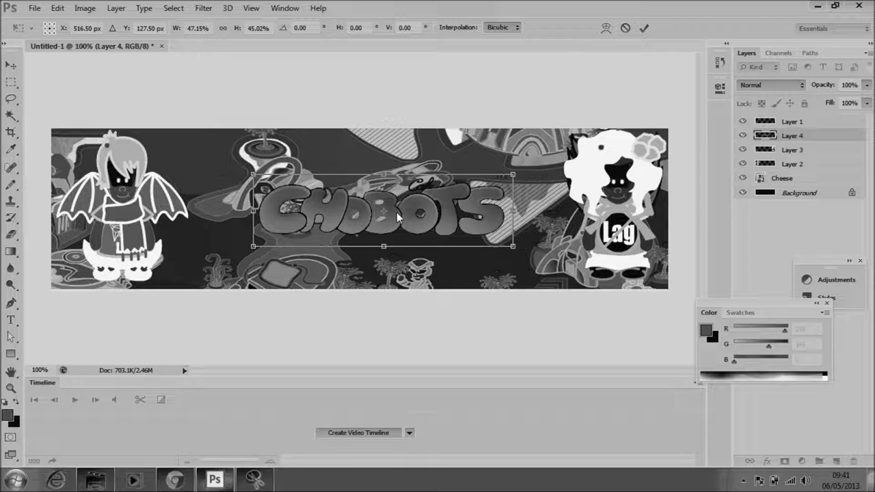
left_click_drag(398, 217, 380, 195)
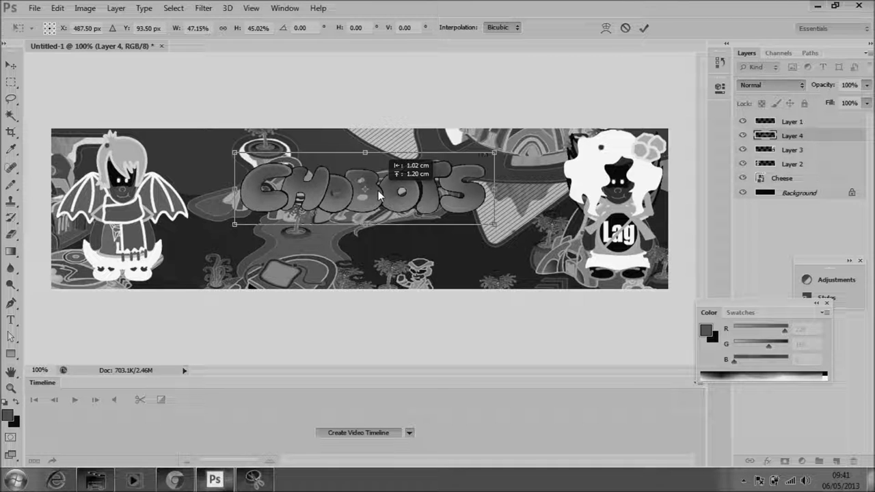
left_click_drag(380, 195, 390, 216)
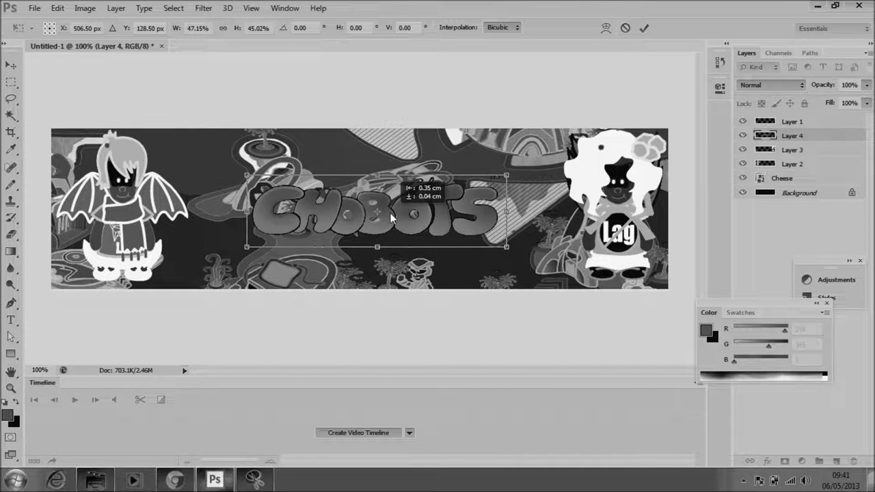
key("v")
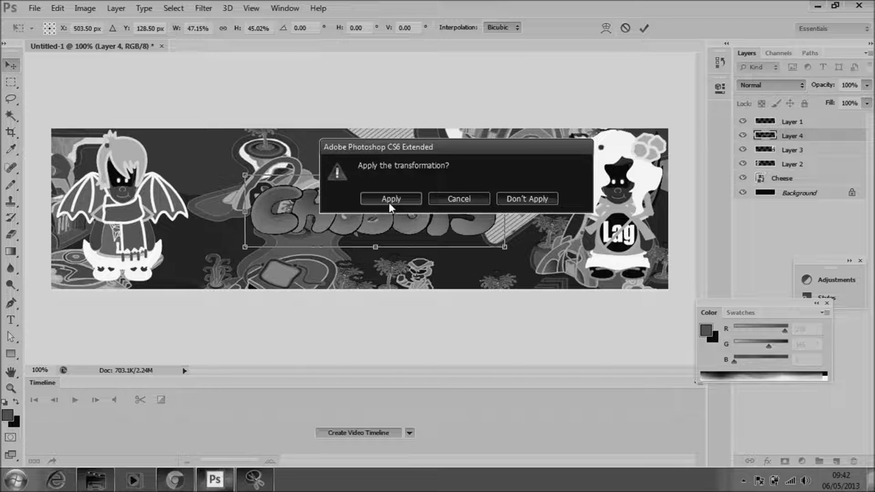
left_click(391, 199)
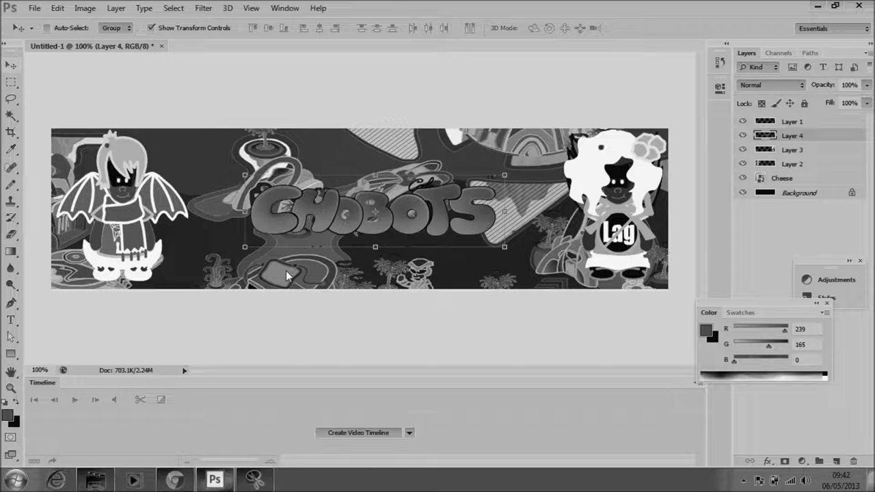
Start the 'Aethers' script text above the winged character and compare it with the live blog in Chrome
left_click(11, 320)
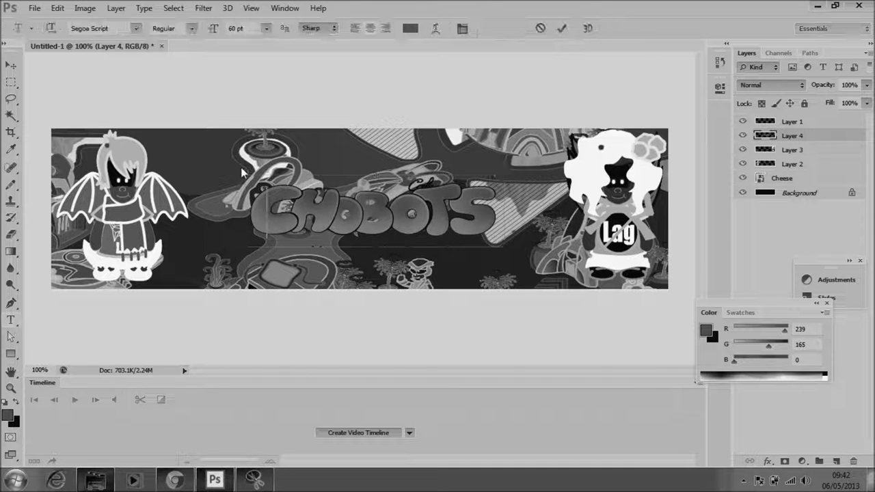
left_click(202, 173)
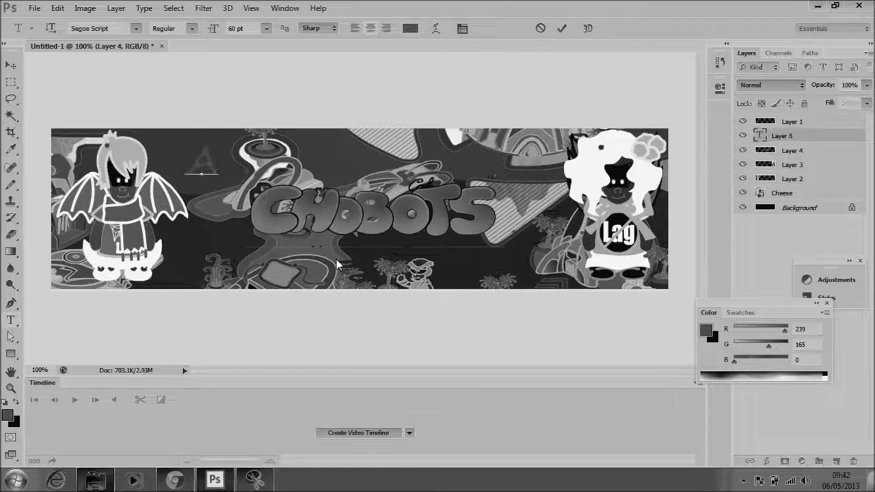
type("Aeth")
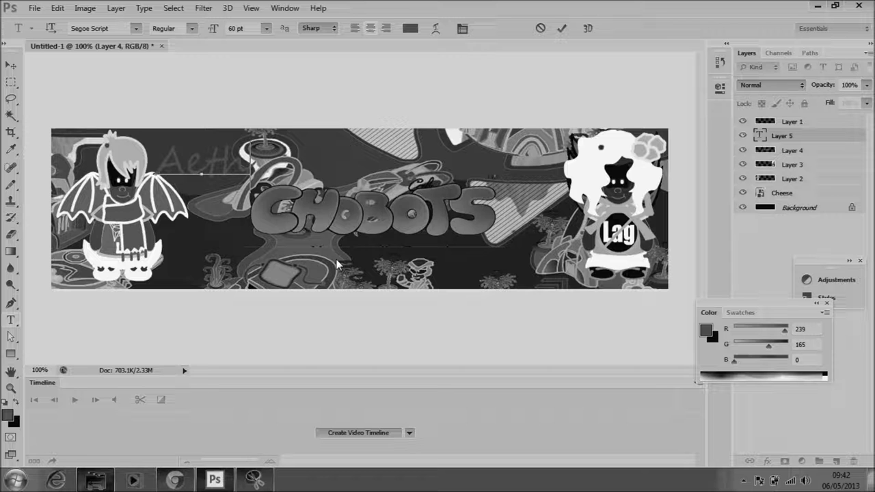
left_click(176, 480)
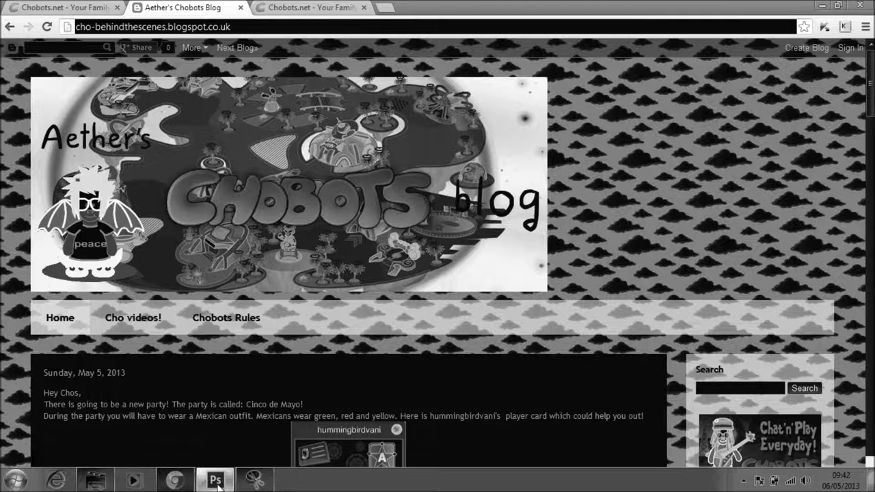
left_click(216, 482)
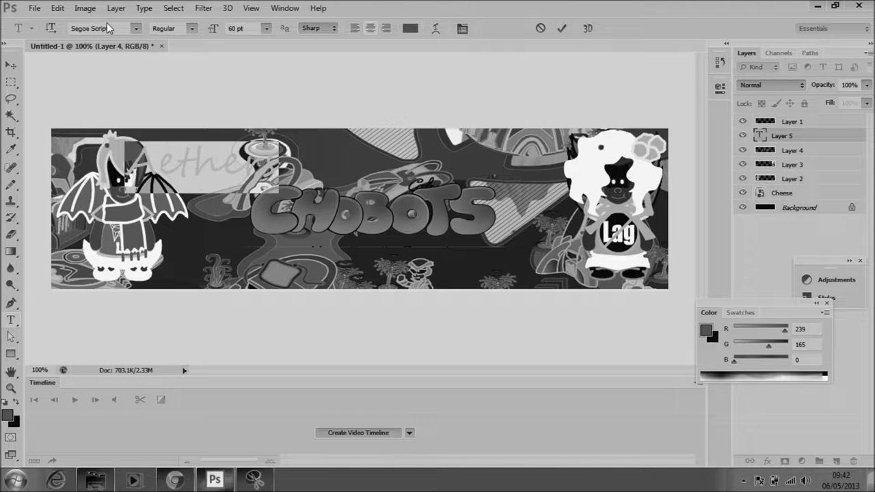
Keep Segoe Script as the font and commit the Aethers text
left_click(107, 24)
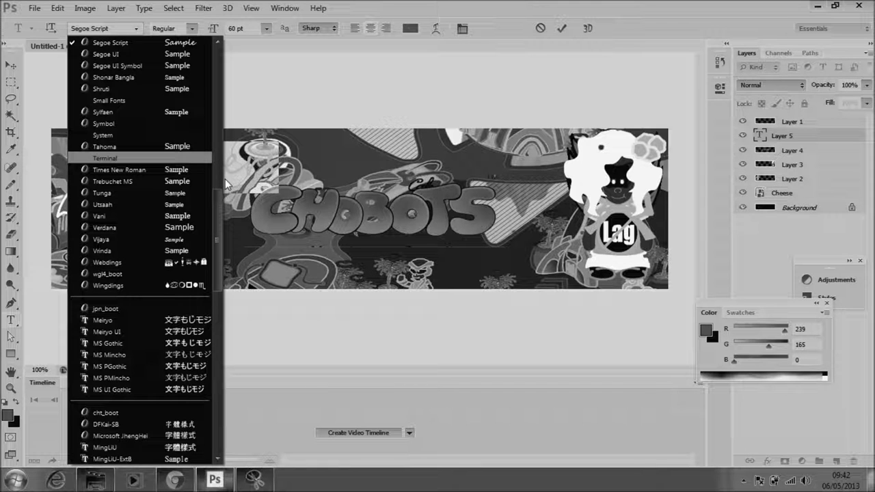
scroll(219, 175, "up", 6)
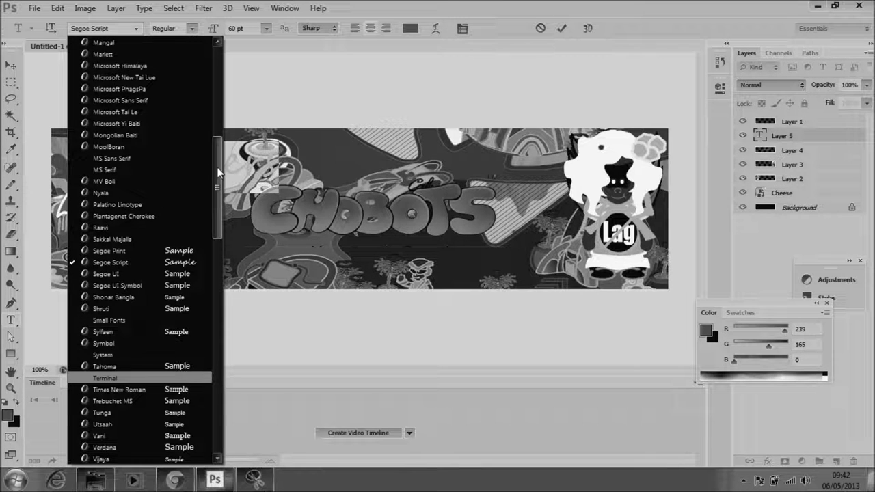
scroll(217, 173, "down", 3)
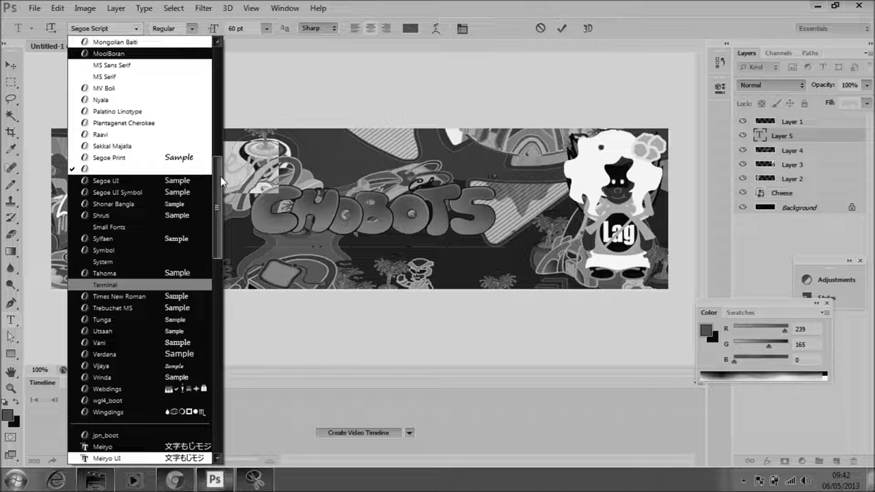
left_click(283, 167)
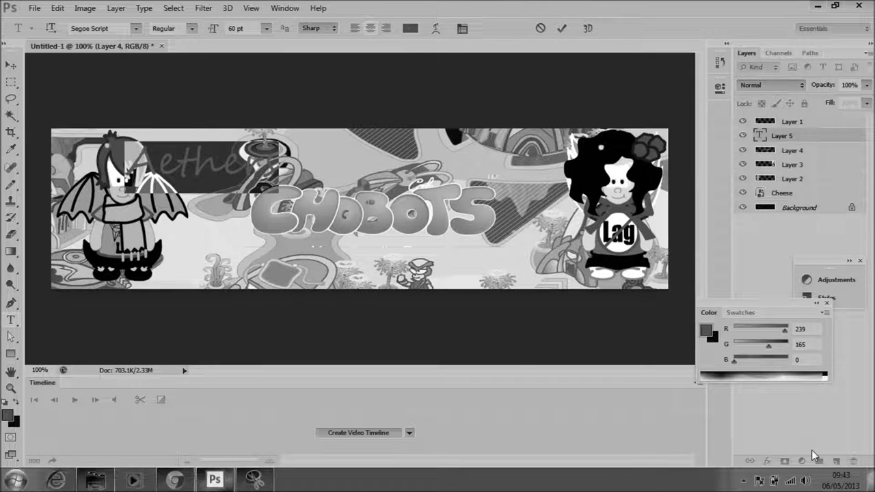
left_click(812, 450)
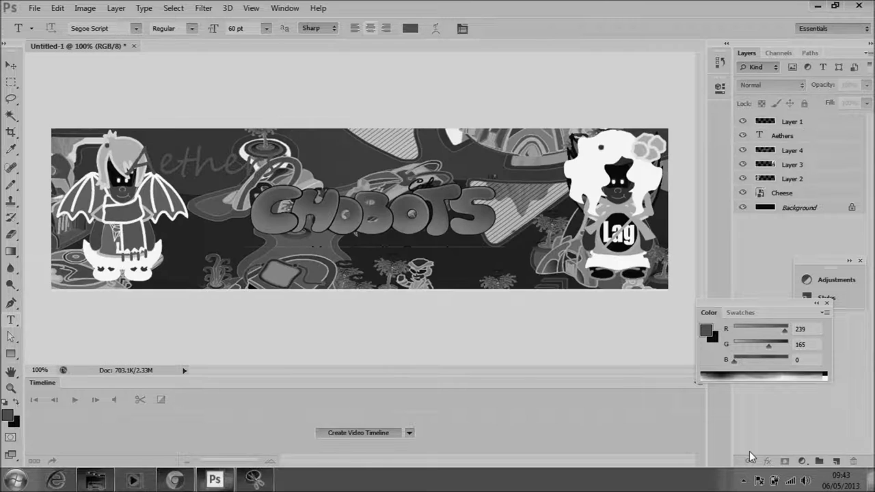
Select all the Aethers text and colour it bright orange ffb000
left_click(169, 182)
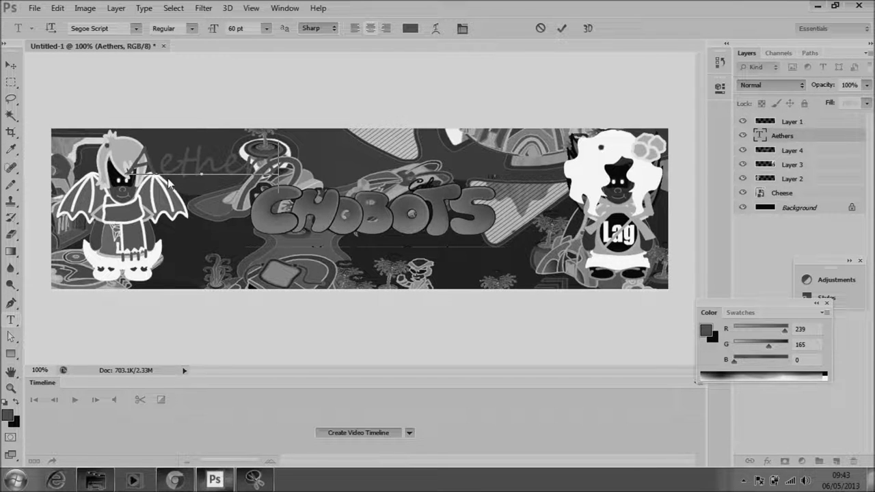
double_click(169, 182)
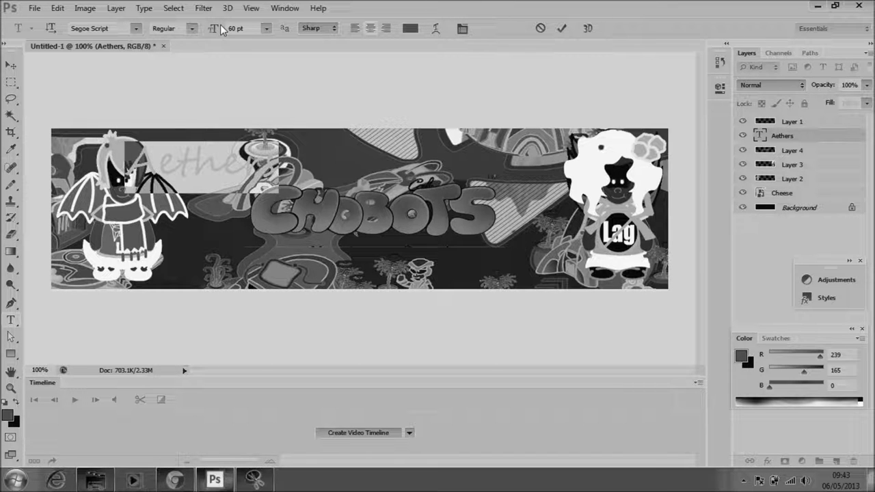
left_click(410, 28)
left_click(516, 283)
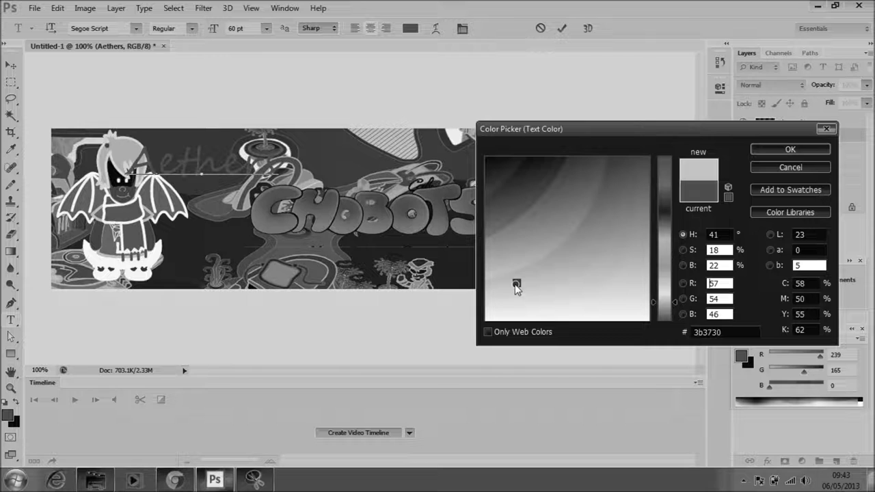
left_click(647, 166)
left_click(647, 159)
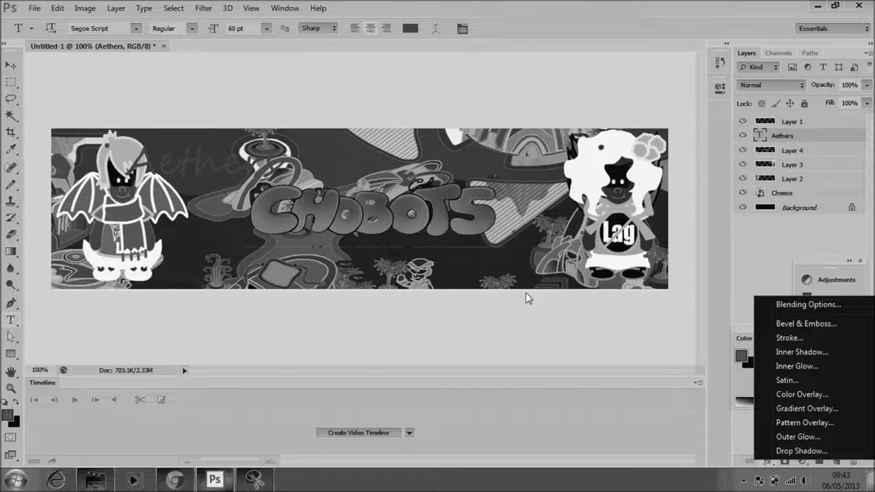
Move the Aethers text slightly higher above the left character, then select the logo layer, Layer 4
left_click_drag(214, 158, 244, 159)
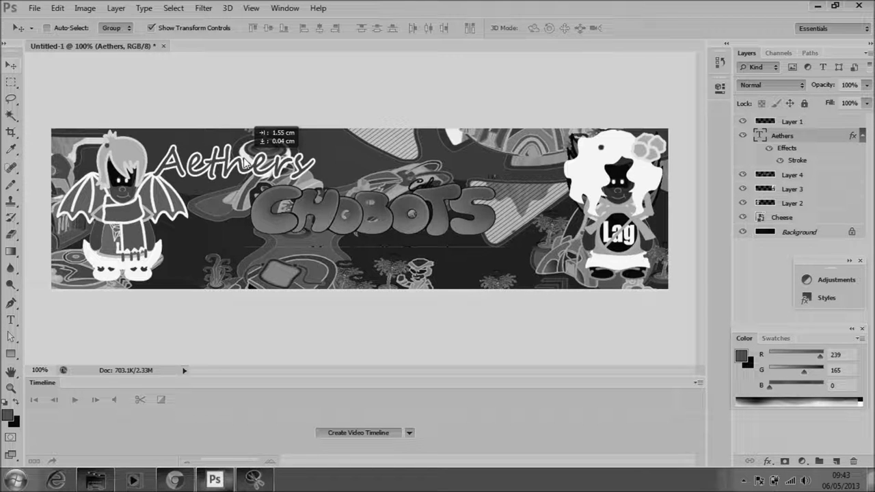
left_click_drag(245, 160, 241, 149)
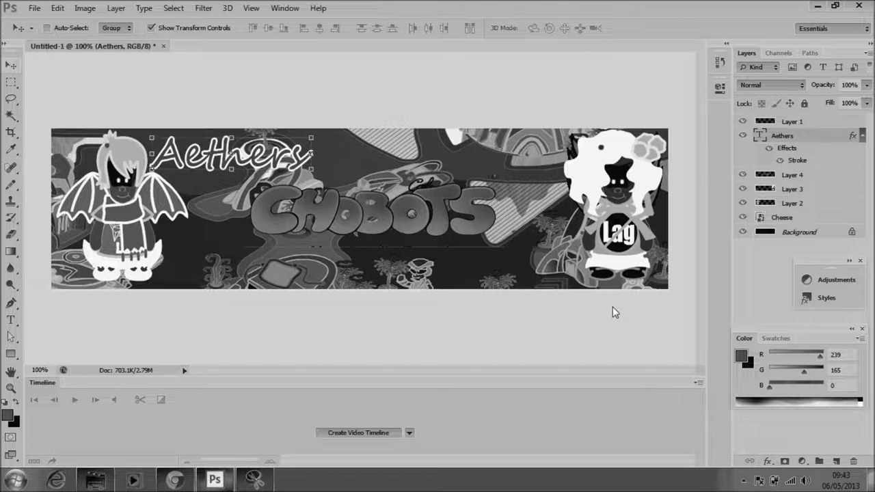
key("alt+bracketleft")
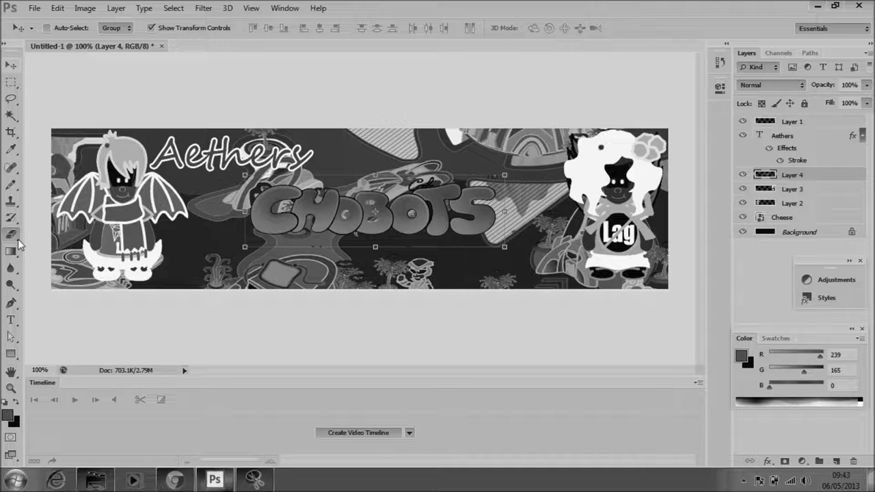
left_click(17, 239)
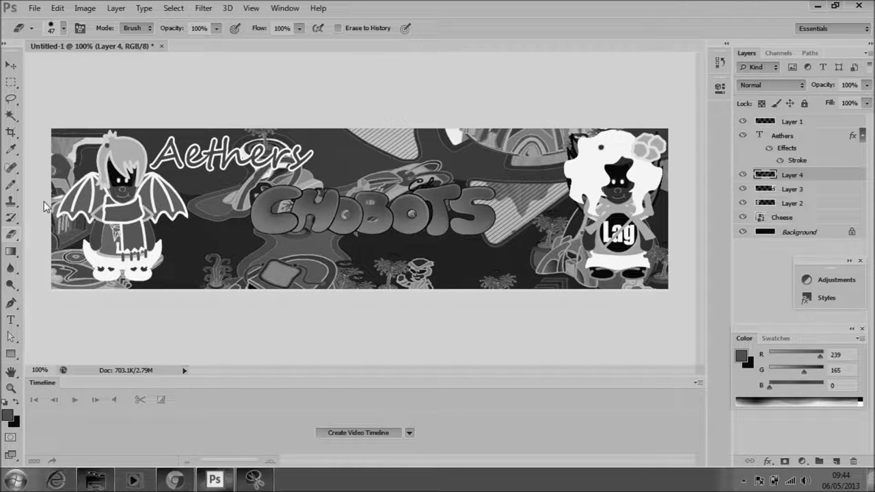
Add a 'Blog' script text box below the right end of the CHOBOTS logo and commit it
left_click(12, 320)
left_click_drag(471, 243, 573, 277)
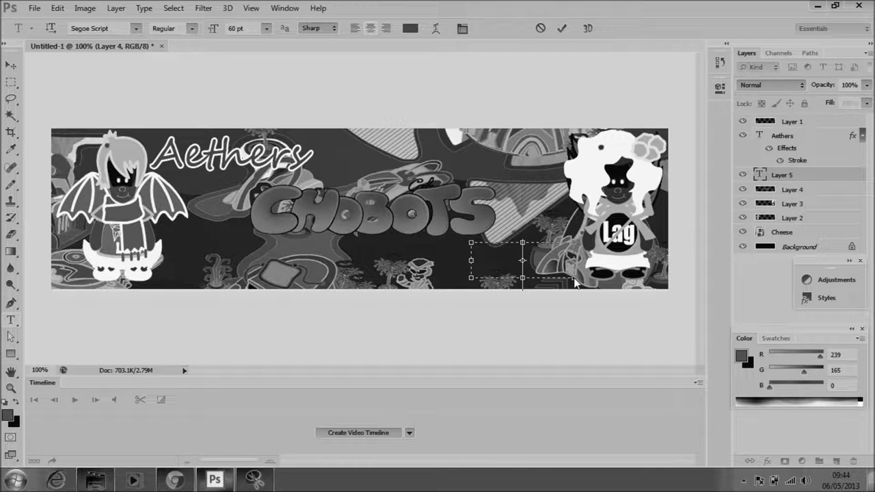
type("C")
type("lu")
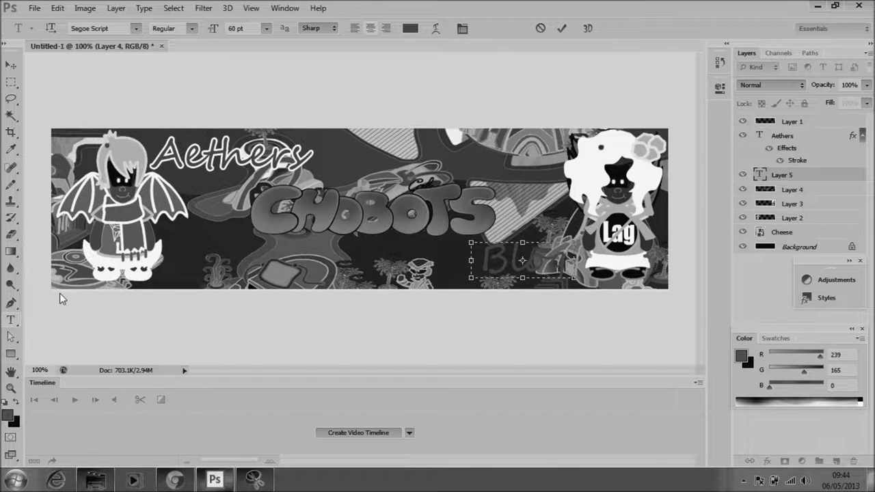
left_click(269, 159)
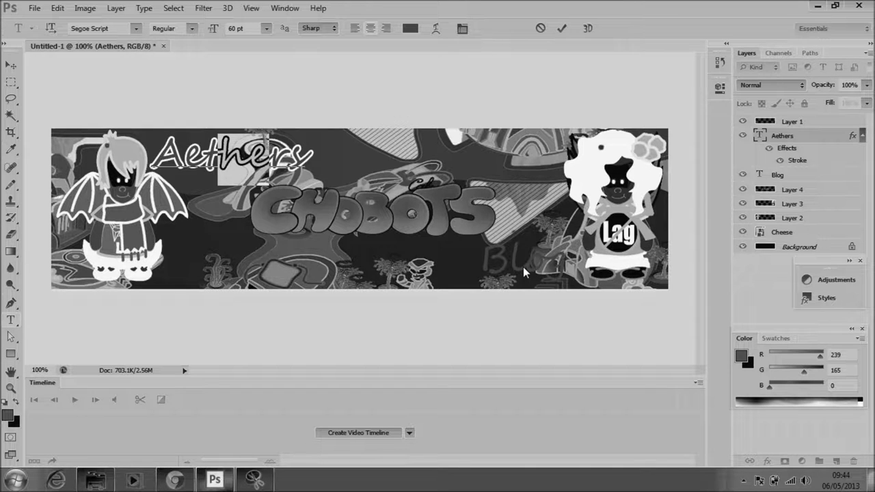
left_click(432, 272)
Give the Blog text a light outline stroke matching the Aethers text
left_click(506, 262)
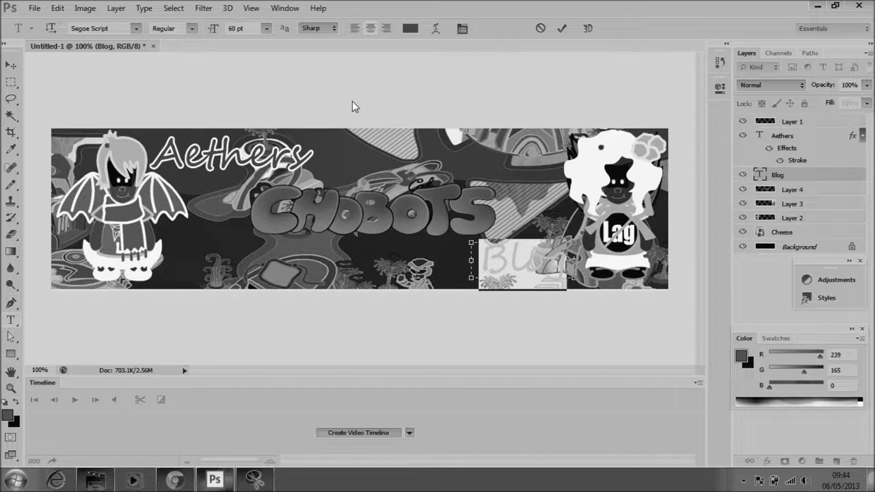
left_click(767, 461)
left_click(793, 338)
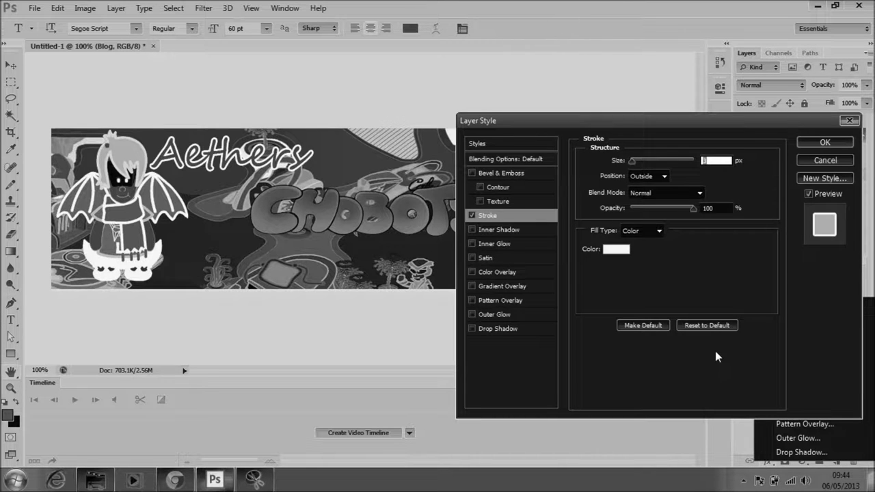
key("Return")
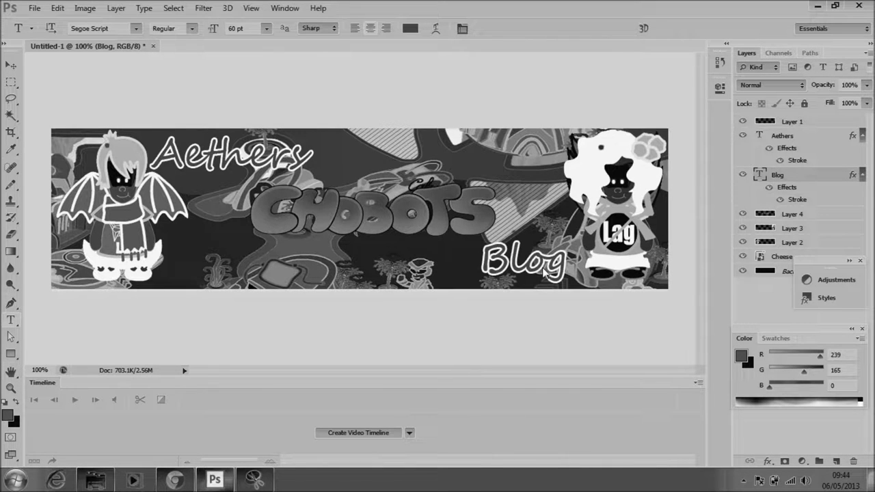
left_click(514, 266)
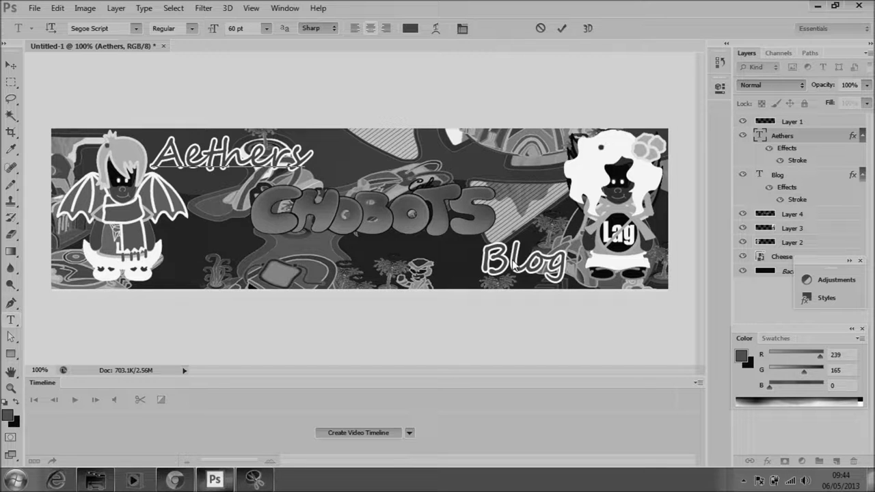
key("ctrl+Return")
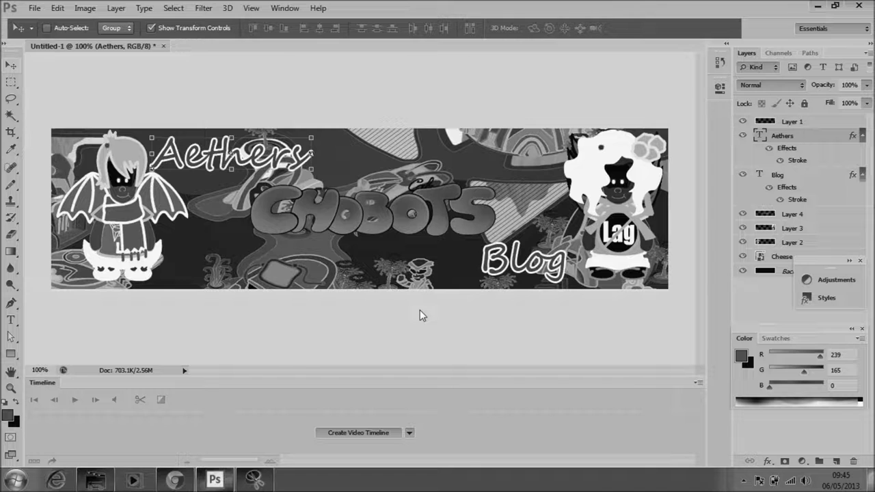
Save the banner in PNG format as 'Banner for Aether!' in My Pictures
key("alt+f")
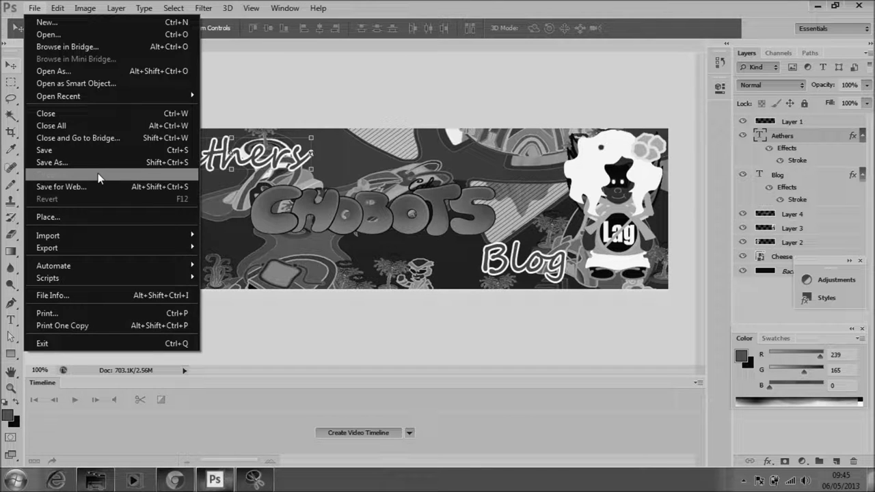
key("ctrl+shift+s")
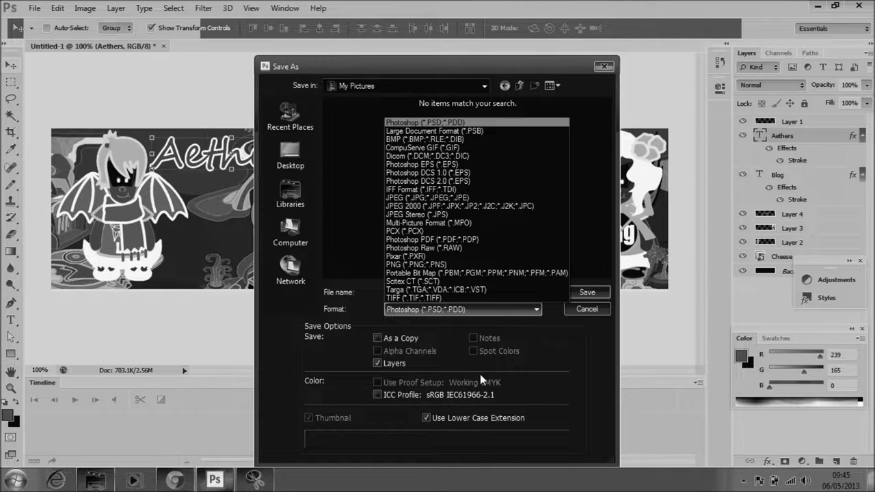
left_click(438, 264)
type("Banner for Ae")
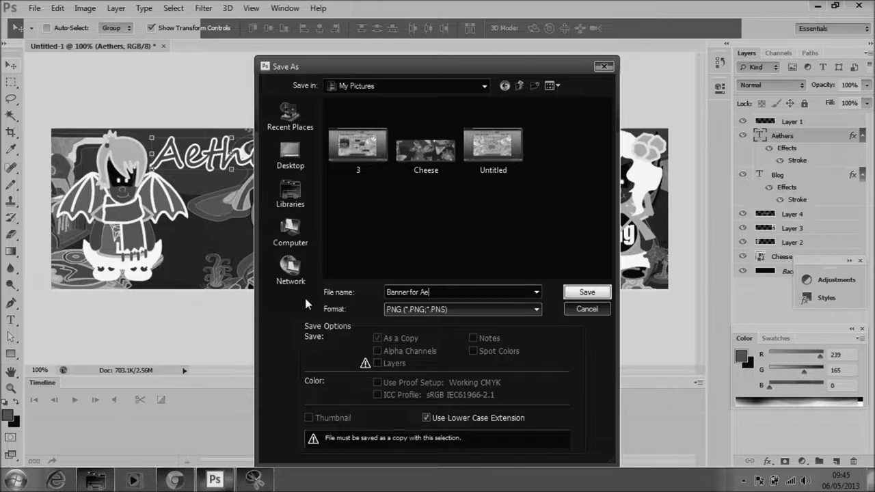
type("ther!")
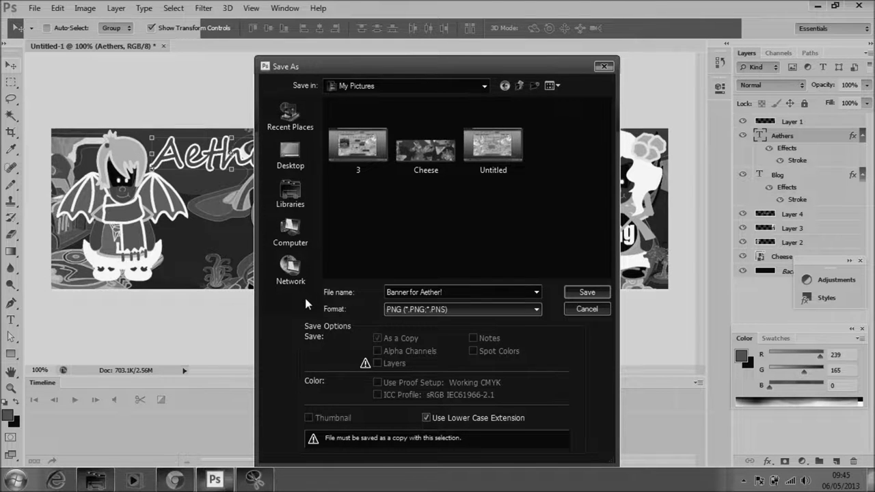
key("Return")
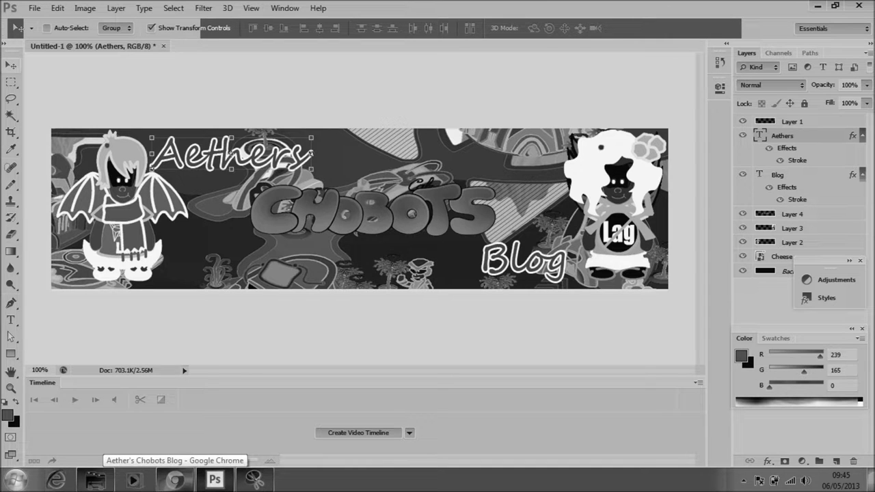
Open the Pictures library in Windows Explorer to confirm 'Banner for Aether!' is listed
left_click(95, 481)
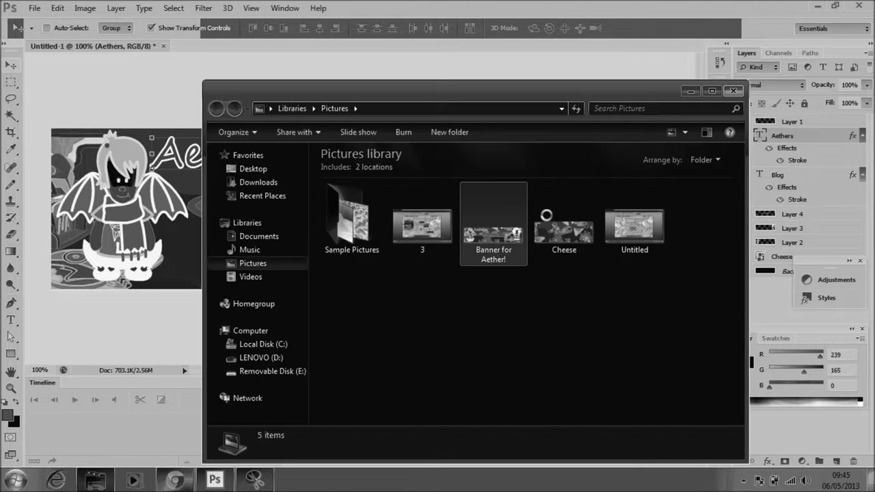